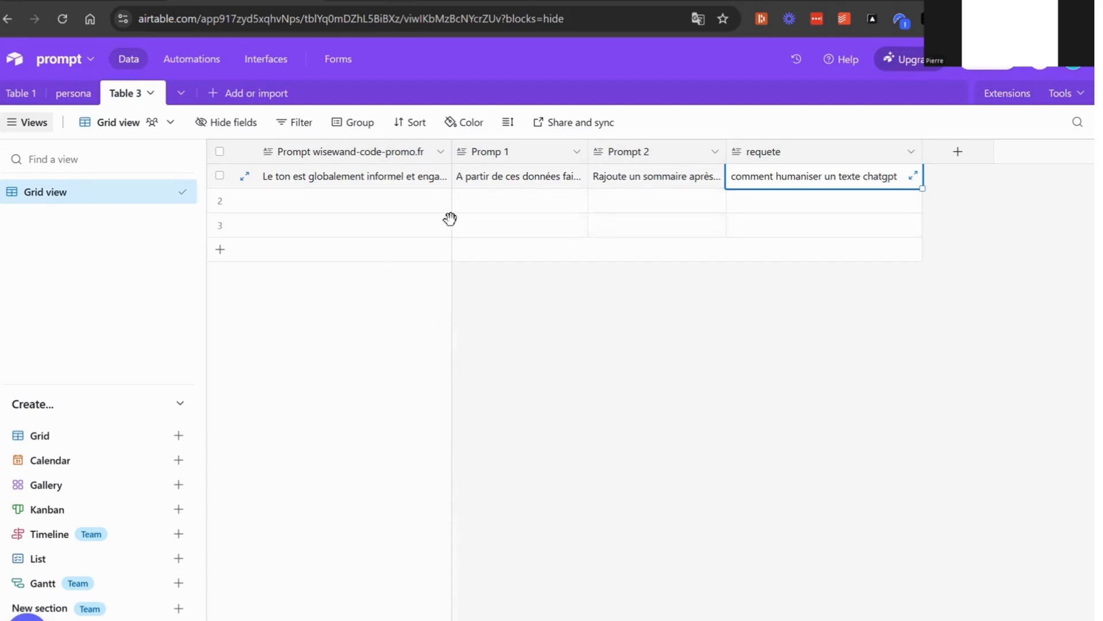
Open the first record's requete cell in Table 3 to review the phrase "comment humaniser un texte chatgpt"
left_click(491, 227)
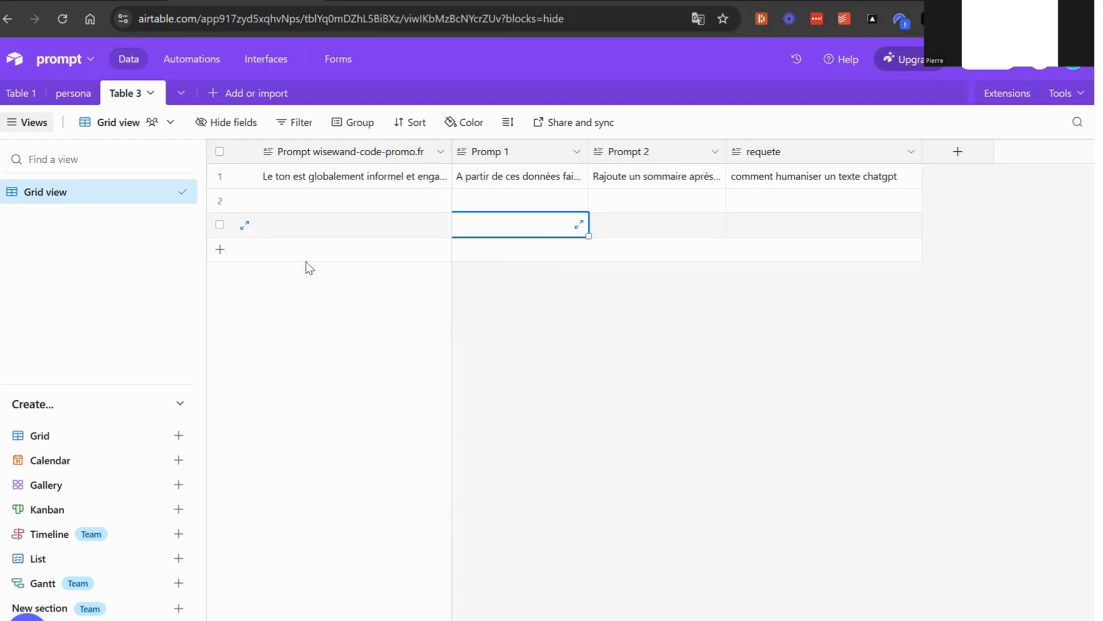
left_click(325, 230)
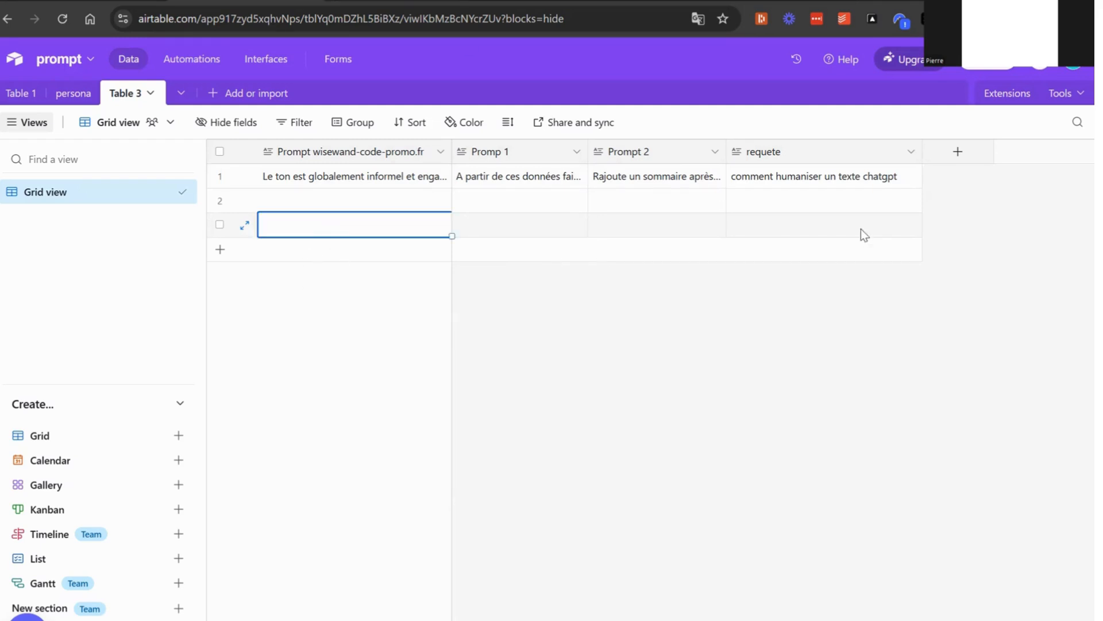
double_click(810, 178)
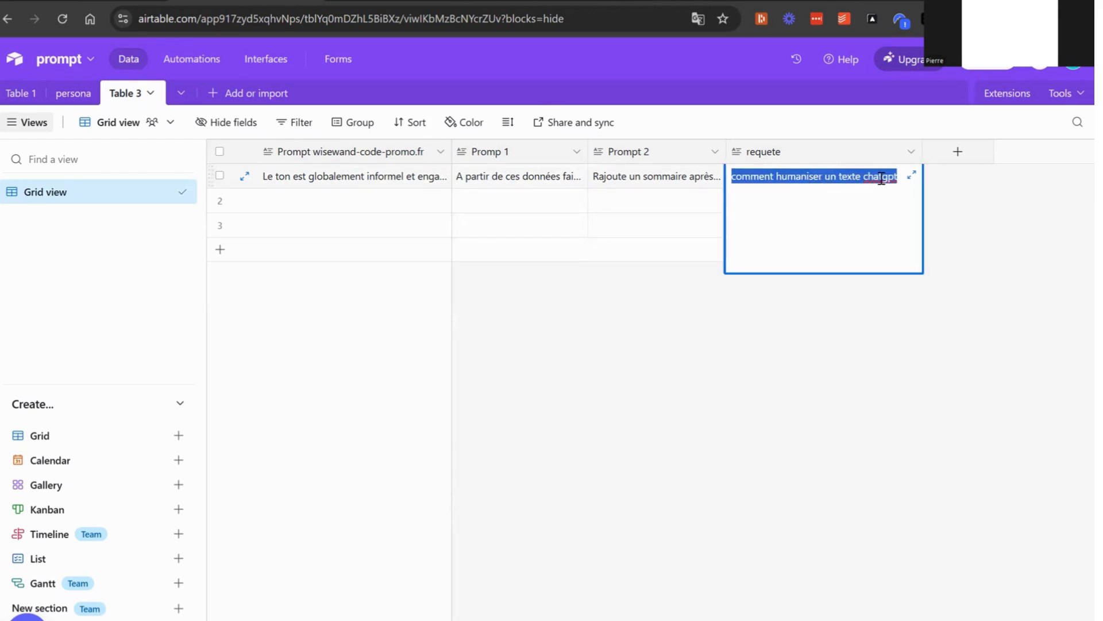
left_click(814, 399)
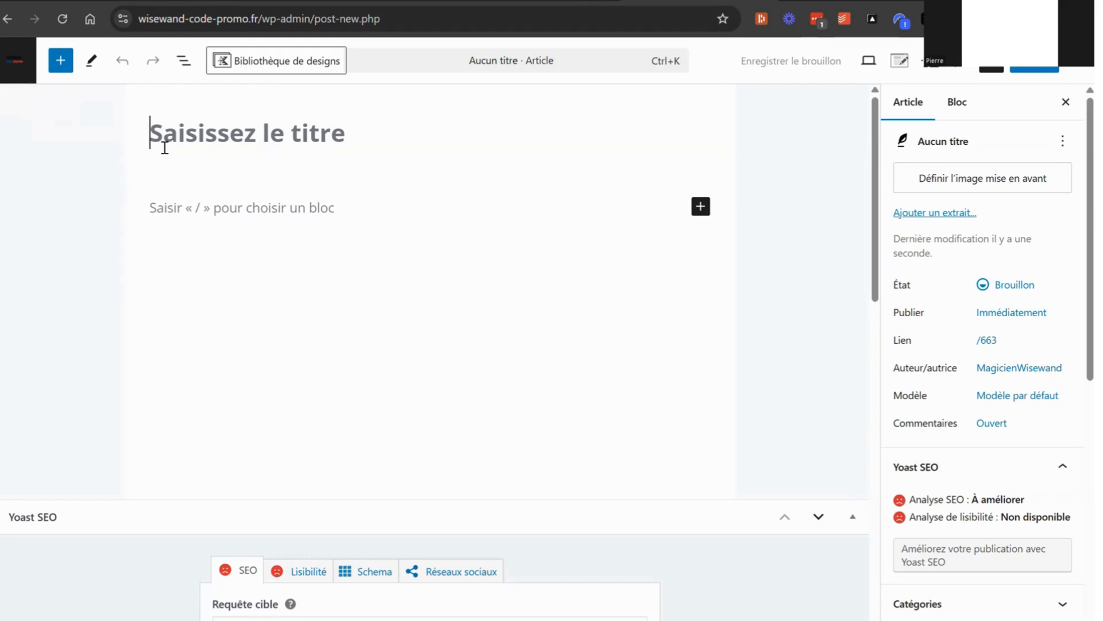
left_click(183, 207)
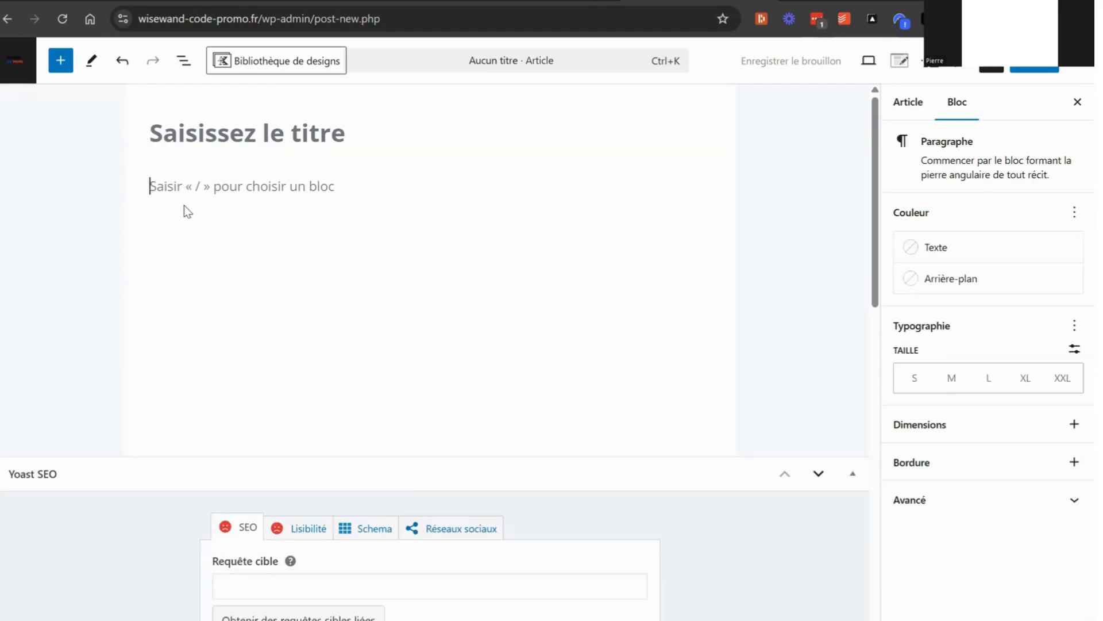
left_click(202, 132)
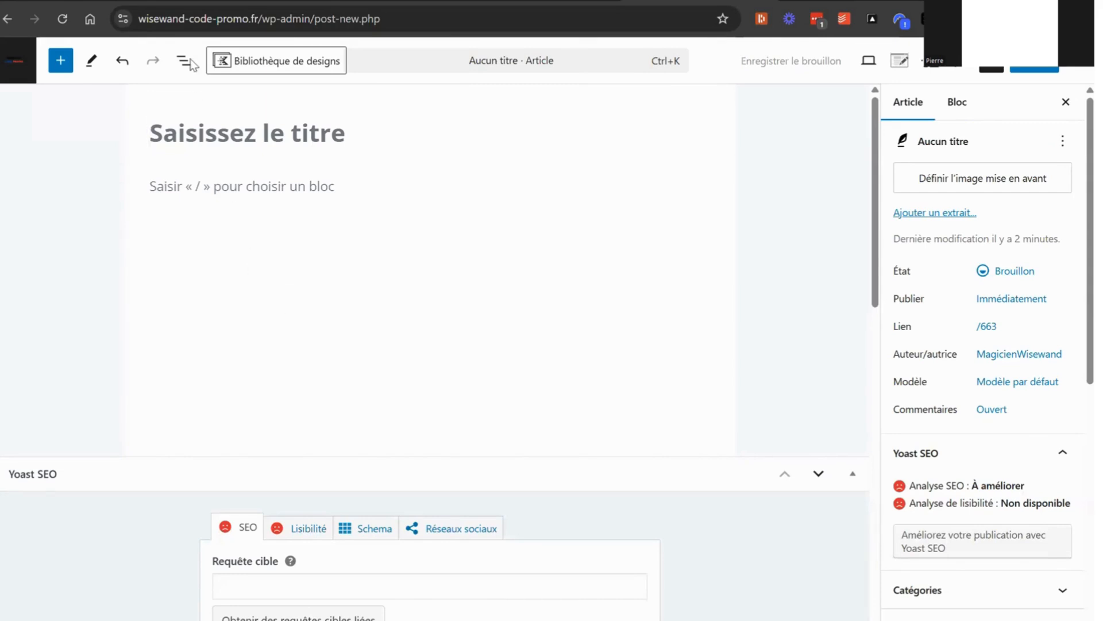
Switch to the Google video results, open the video "Convertir un texte ChatGPT en HUMAIN" and copy its URL
left_click(244, 2)
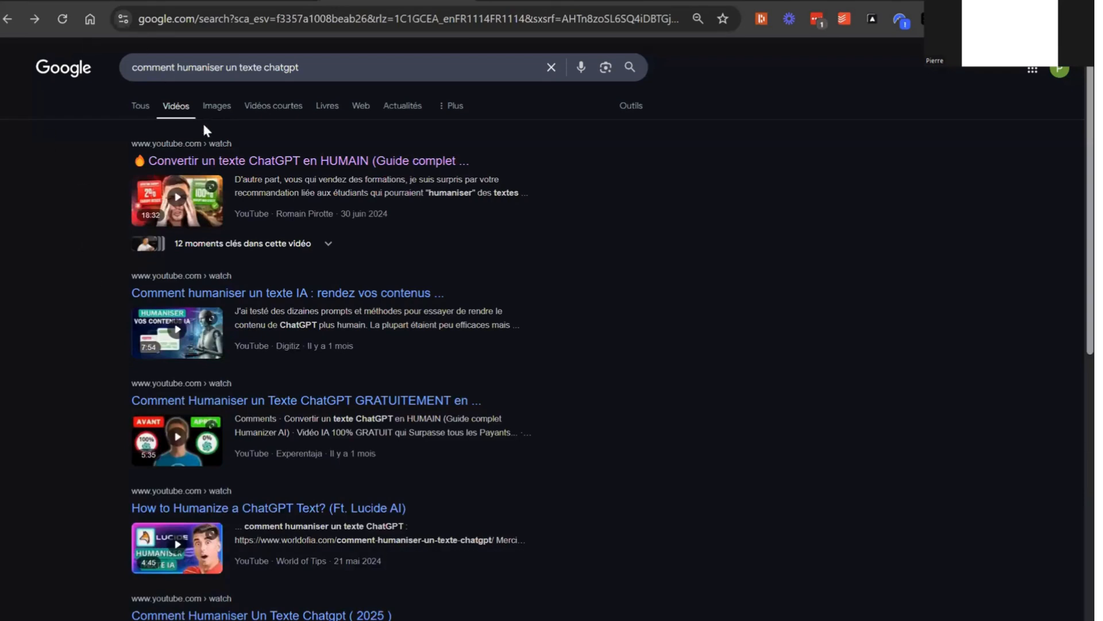
scroll(247, 258, "down", 2)
scroll(242, 334, "up", 2)
left_click(246, 163)
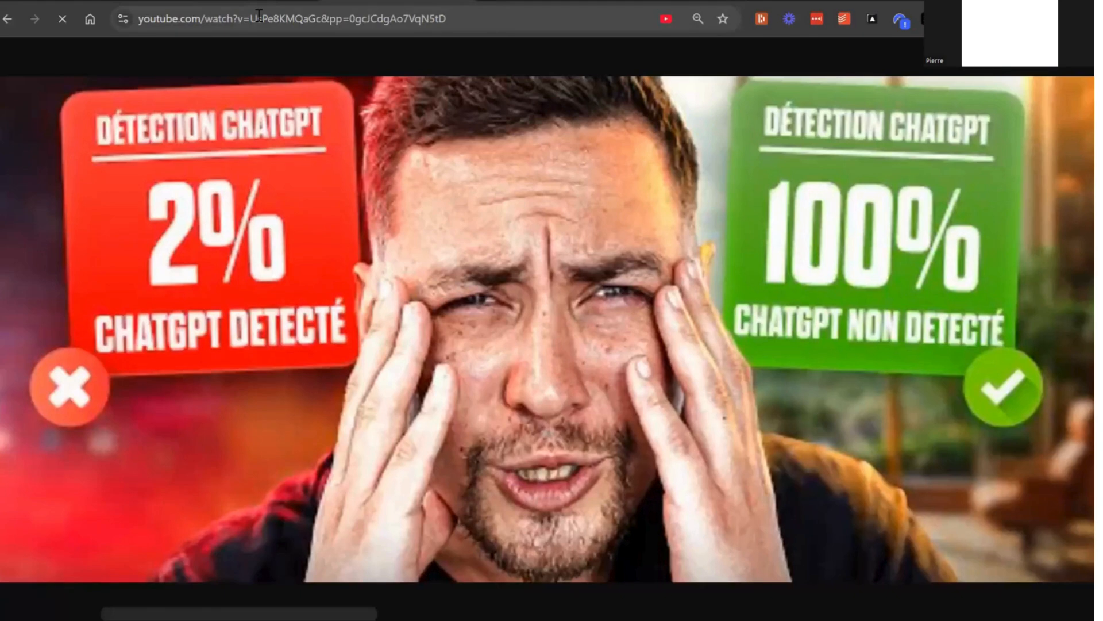
left_click(258, 18)
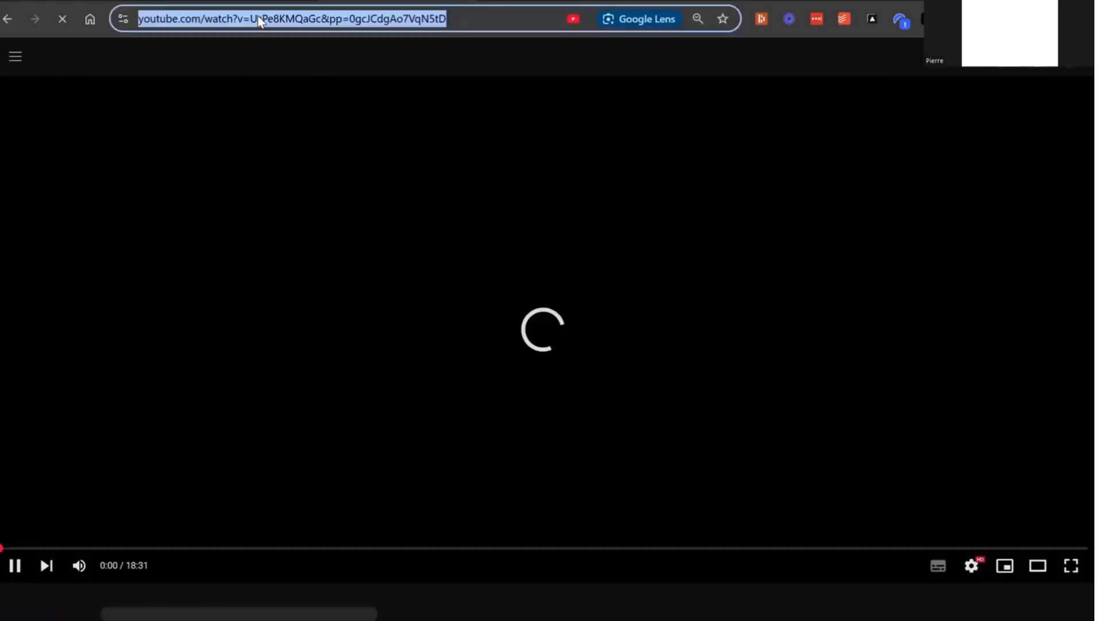
right_click(259, 17)
left_click(314, 164)
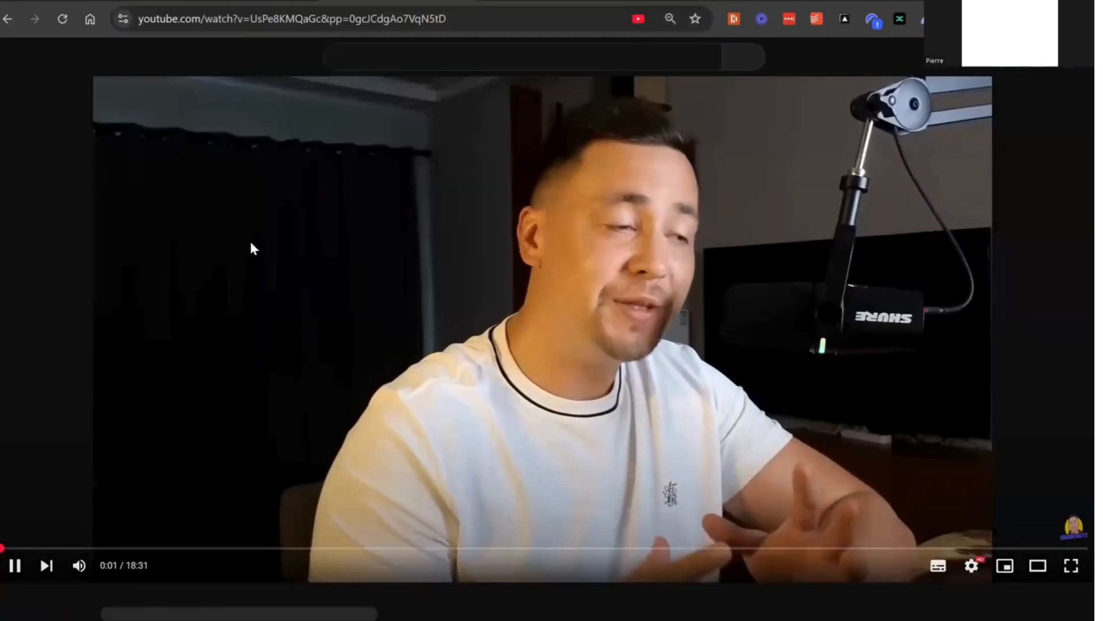
Switch to the NotebookLM notebook and import the copied video URL as a YouTube source
left_click(244, 180)
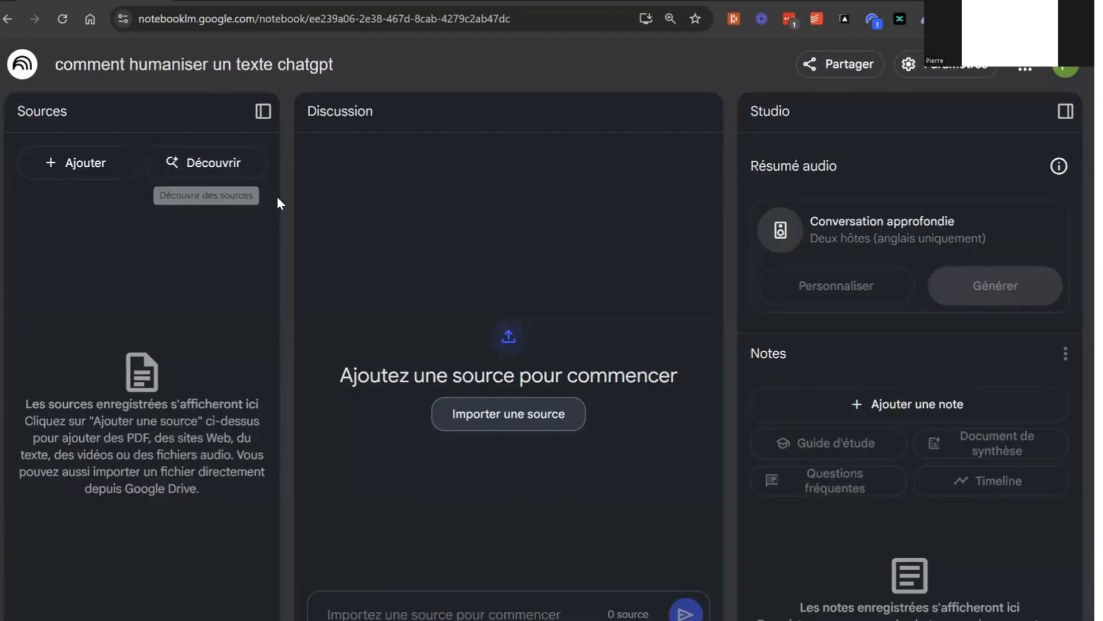
left_click(99, 158)
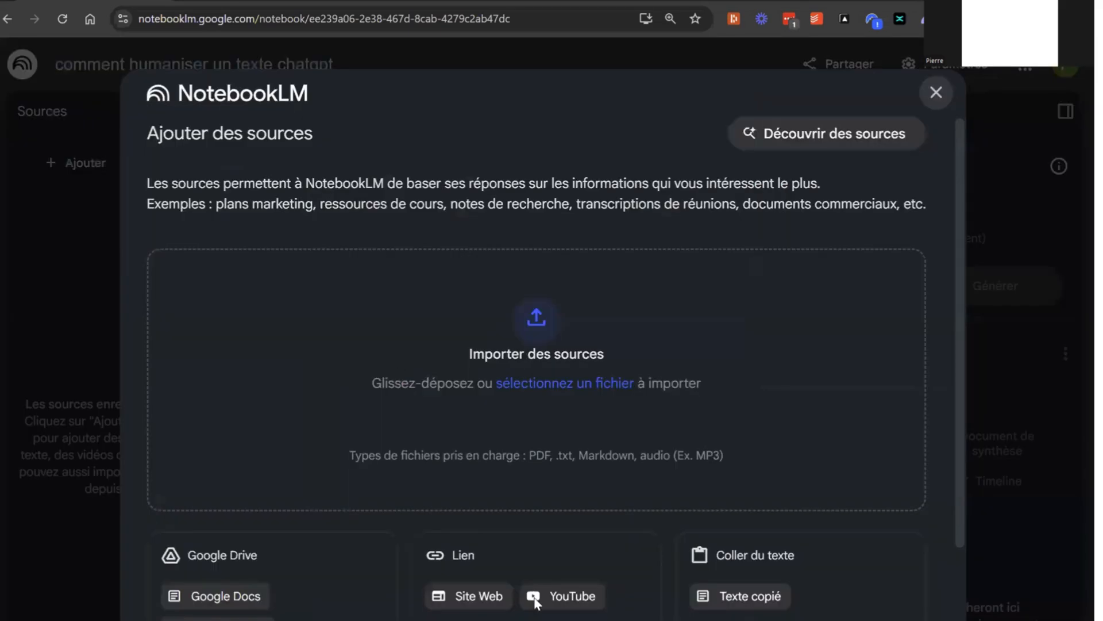
left_click(534, 599)
type("https://www.youtube.com/watch?v=UsPe8KMQaGo&pp=0gcJCdgAo7VqNStD")
left_click(857, 595)
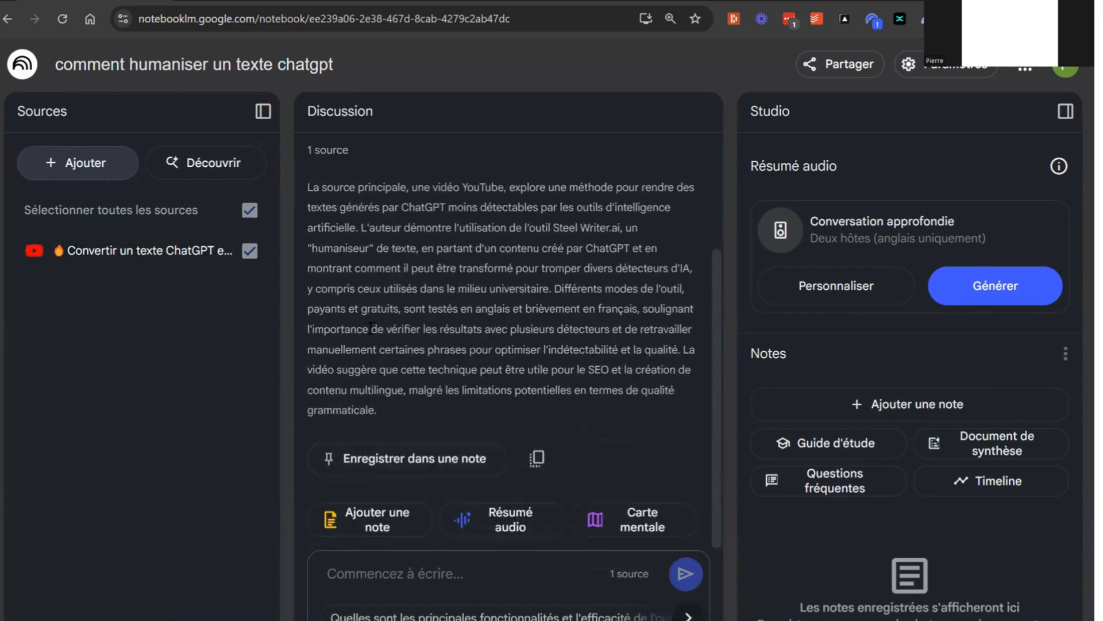
Read the generated summary of the video source in the notebook's discussion
scroll(370, 329, "up", 3)
left_click_drag(428, 341, 402, 545)
triple_click(456, 395)
left_click(415, 420)
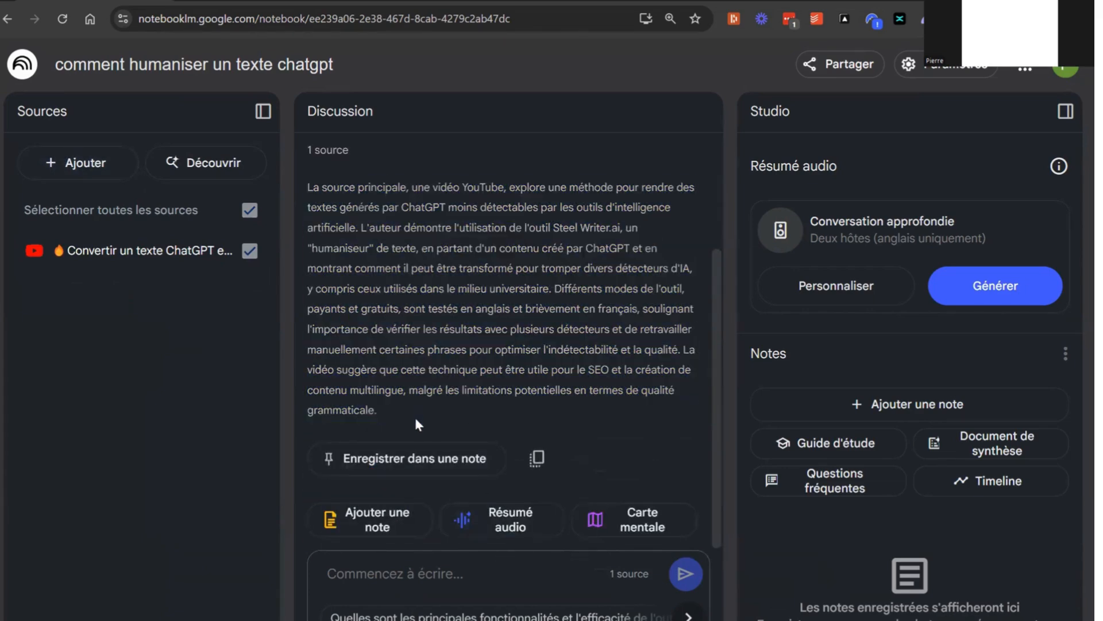
left_click_drag(416, 419, 360, 267)
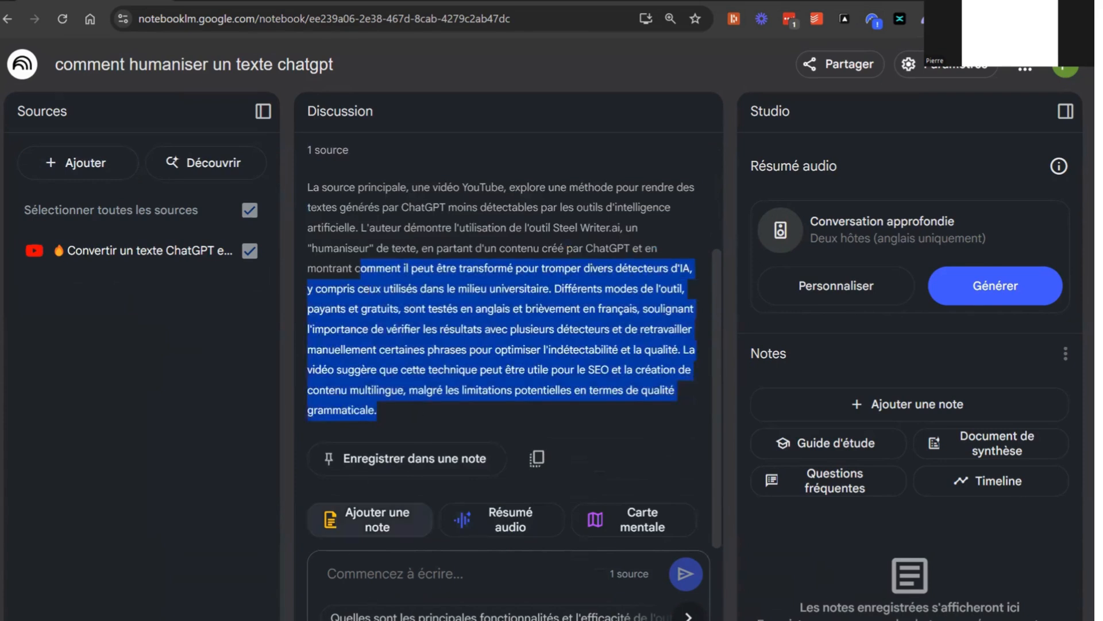
Ask the notebook's chat the off-topic question "ou se situe la tour eiffel ?"
left_click(385, 580)
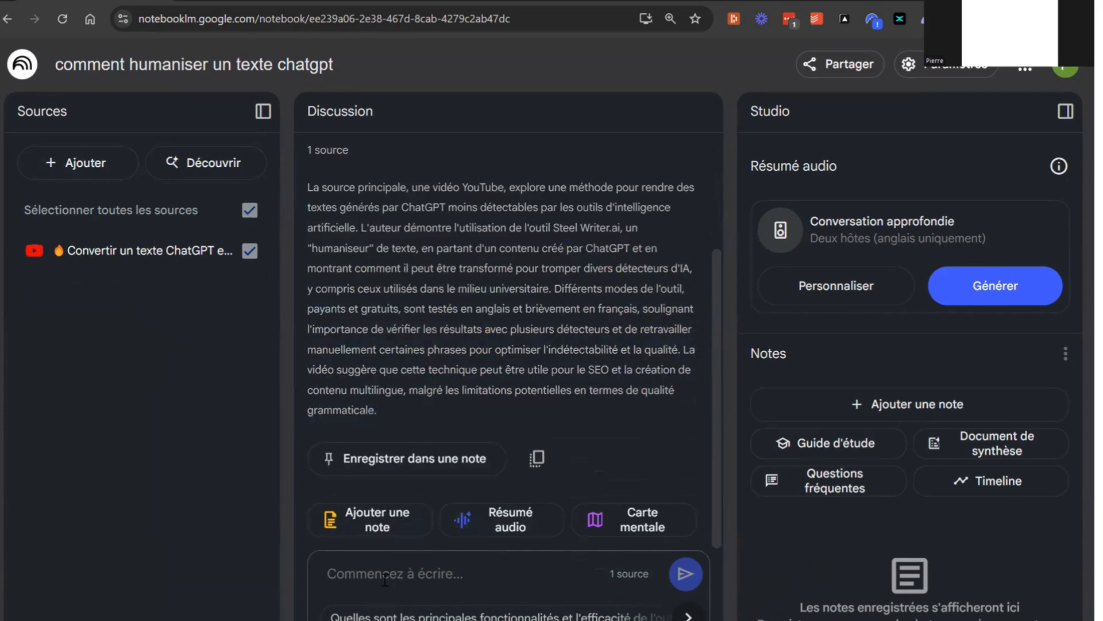
type("ou se situe la tour eiffel ")
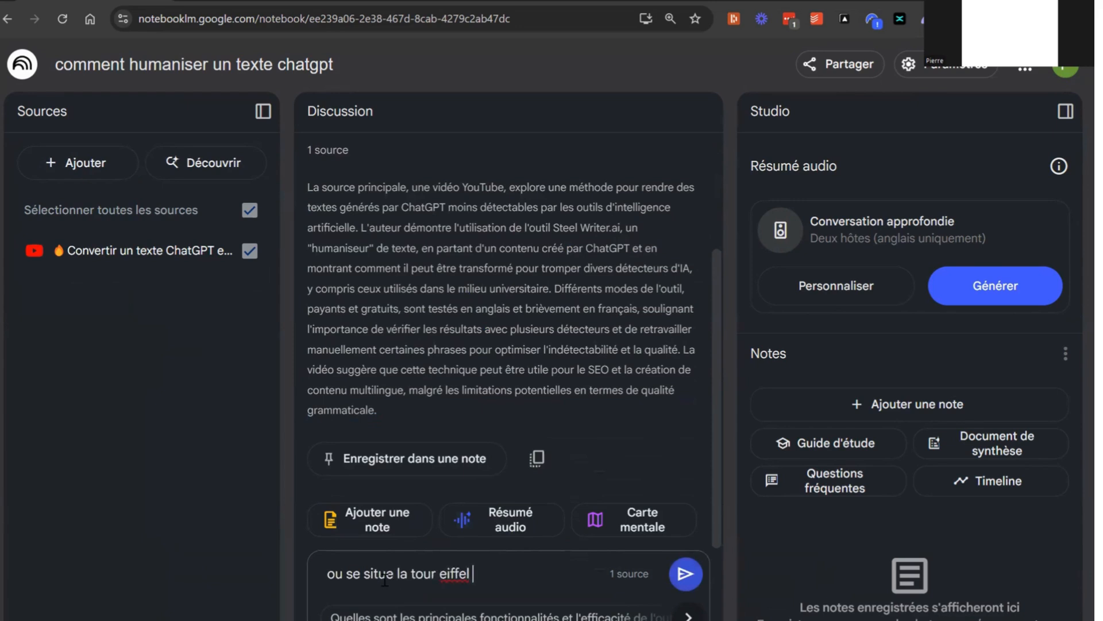
type("?")
key("Return")
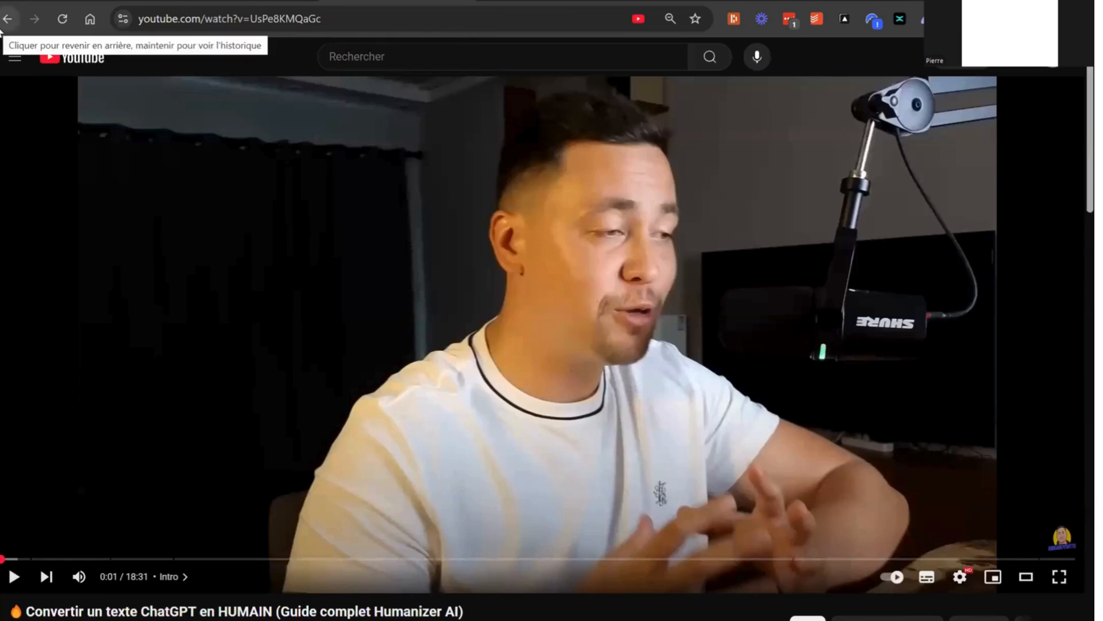
Return to the Google results, open and pause the video "Comment humaniser un texte IA : rendez vos contenus" and copy its URL
left_click(2, 27)
left_click(372, 294)
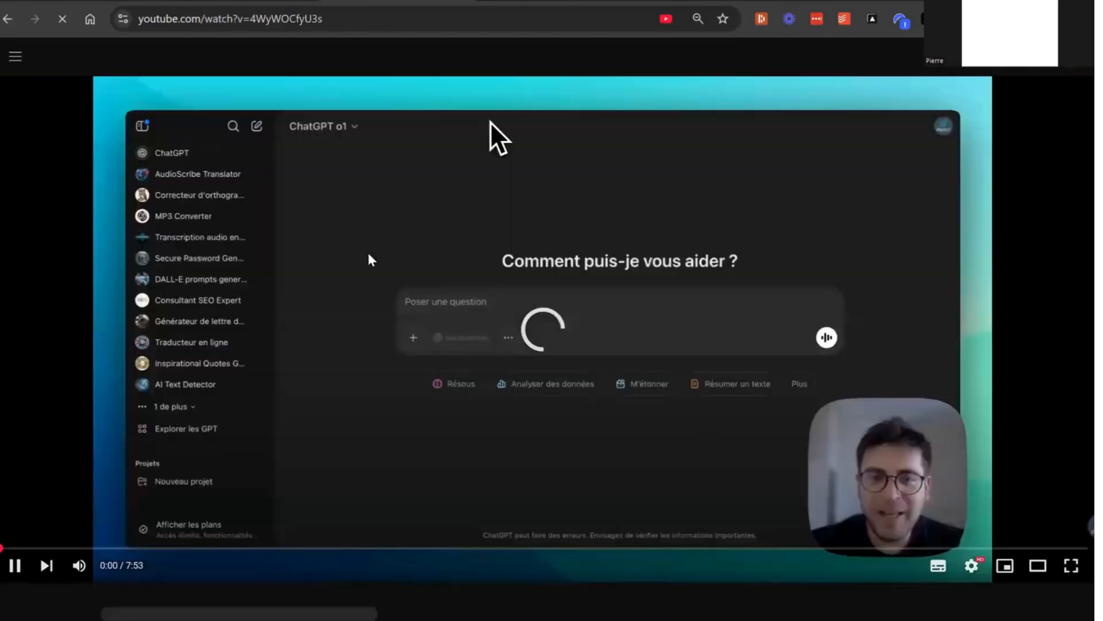
left_click(364, 257)
left_click(253, 18)
key("ctrl+c")
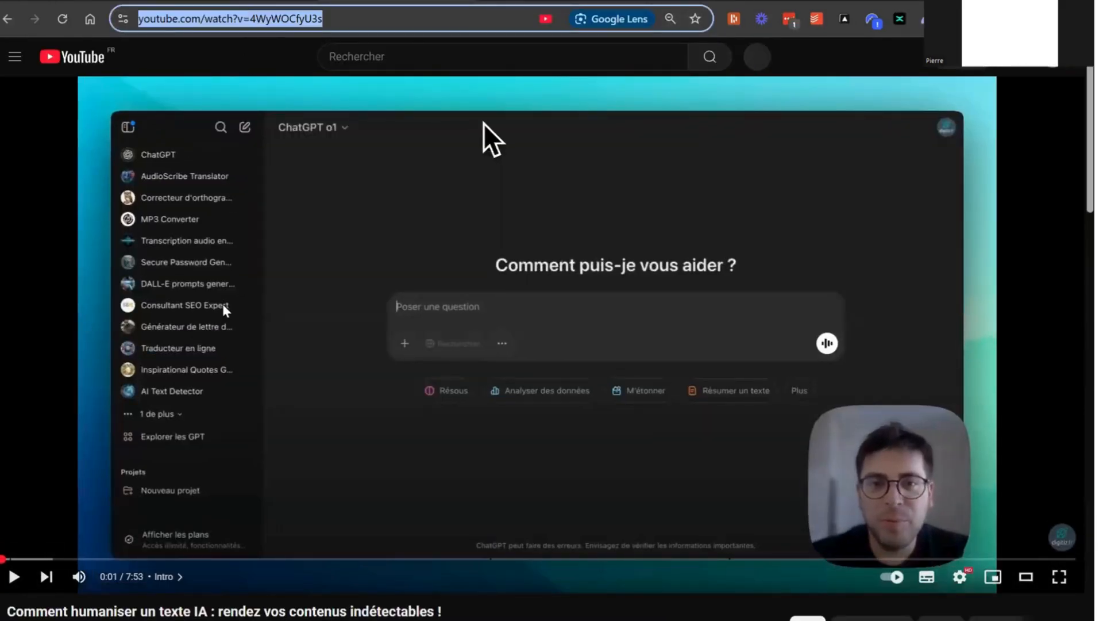
right_click(238, 25)
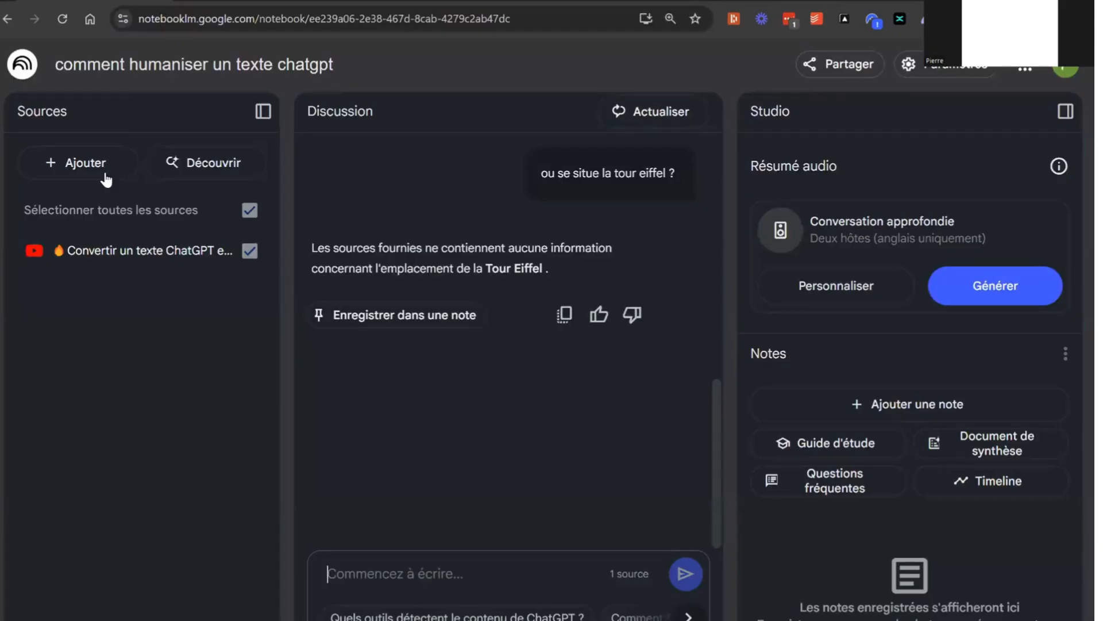
left_click(104, 173)
left_click(536, 601)
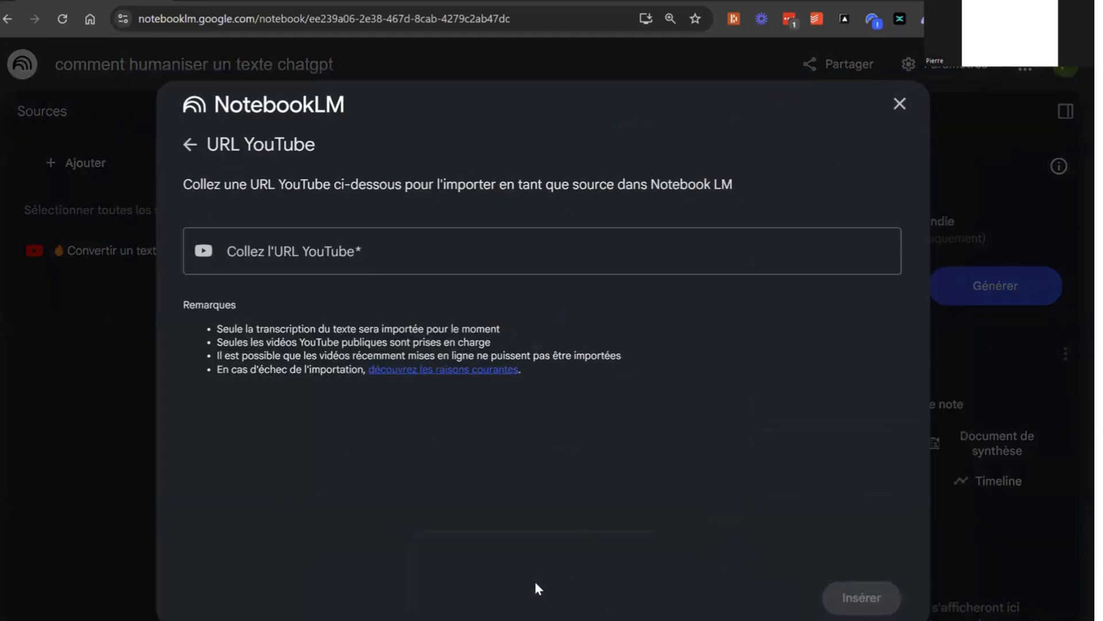
left_click(363, 255)
key("ctrl+v")
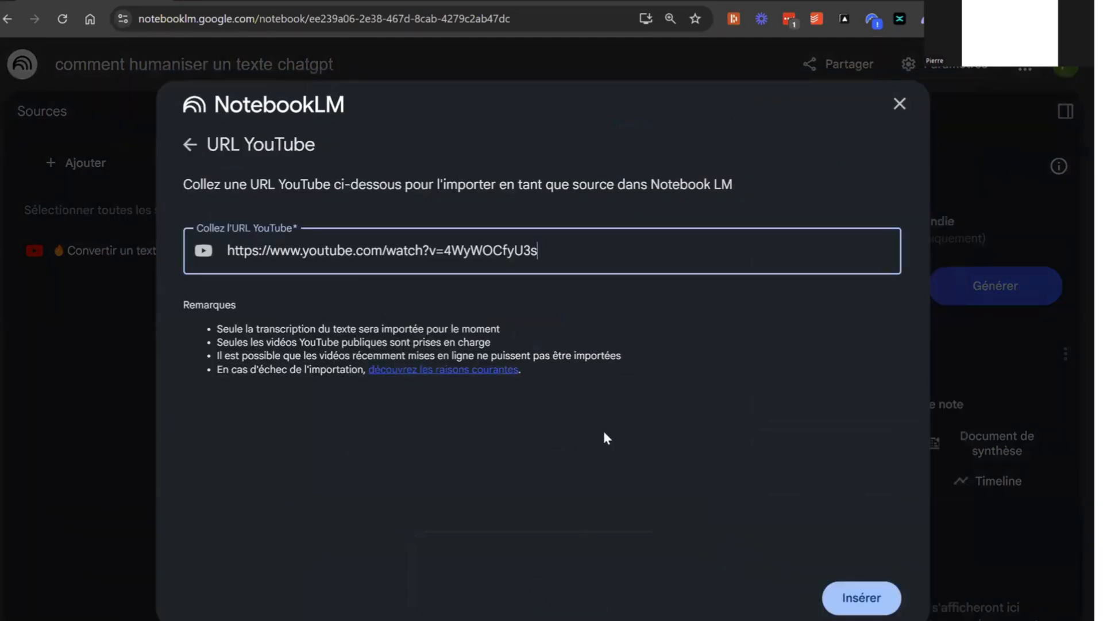
left_click(862, 598)
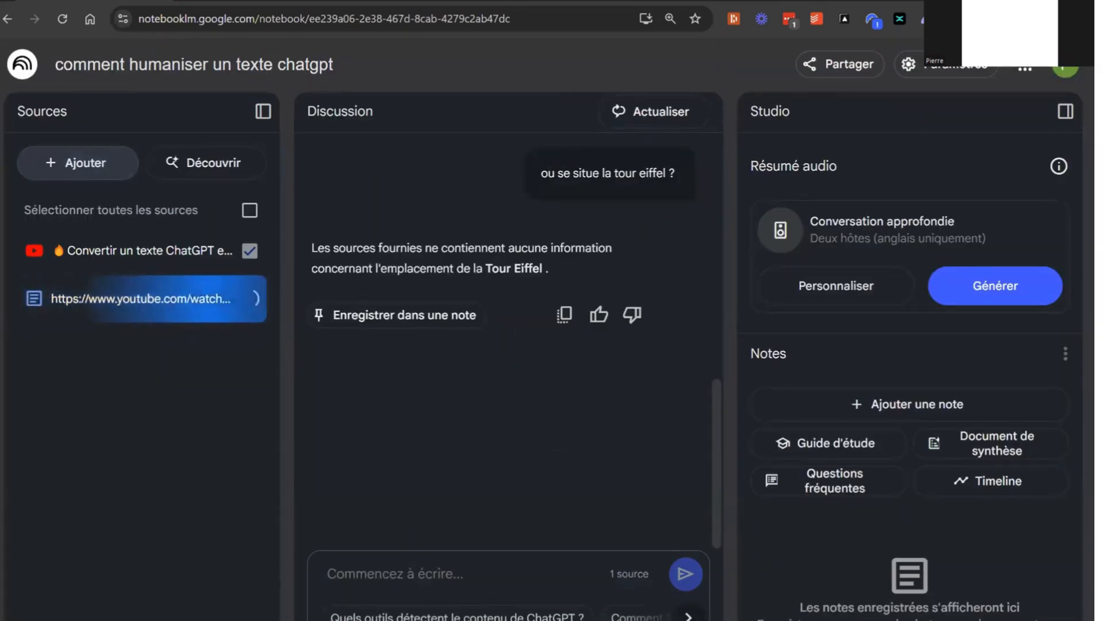
Go back to the Google results, open and pause the video "Comment Humaniser un Texte ChatGPT GRATUITEMENT" and copy its URL
left_click(396, 1)
left_click(16, 24)
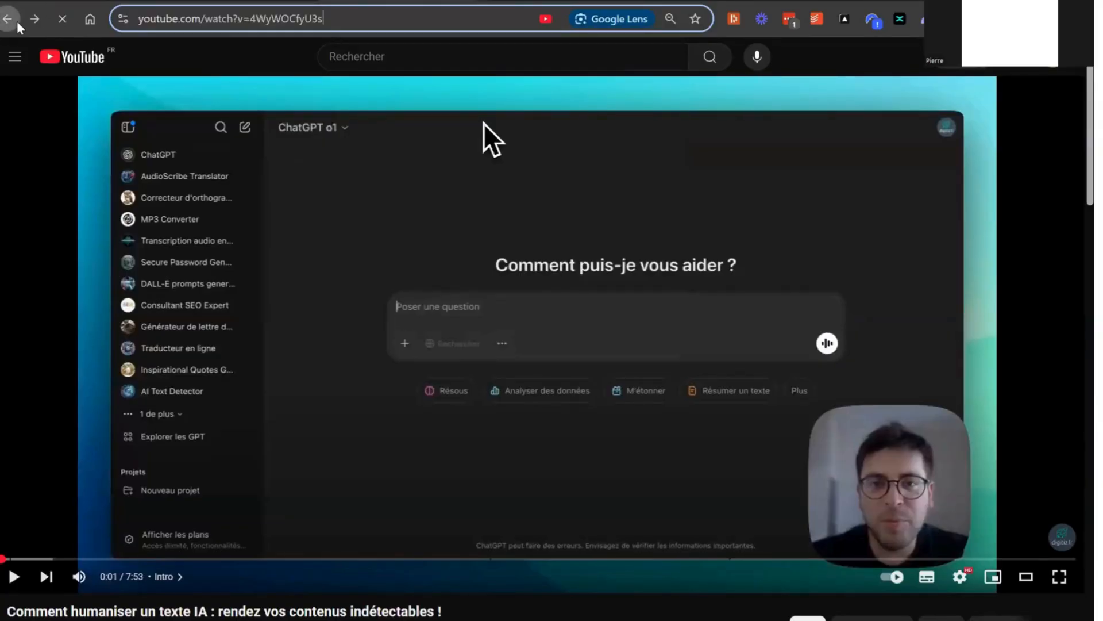
left_click(316, 406)
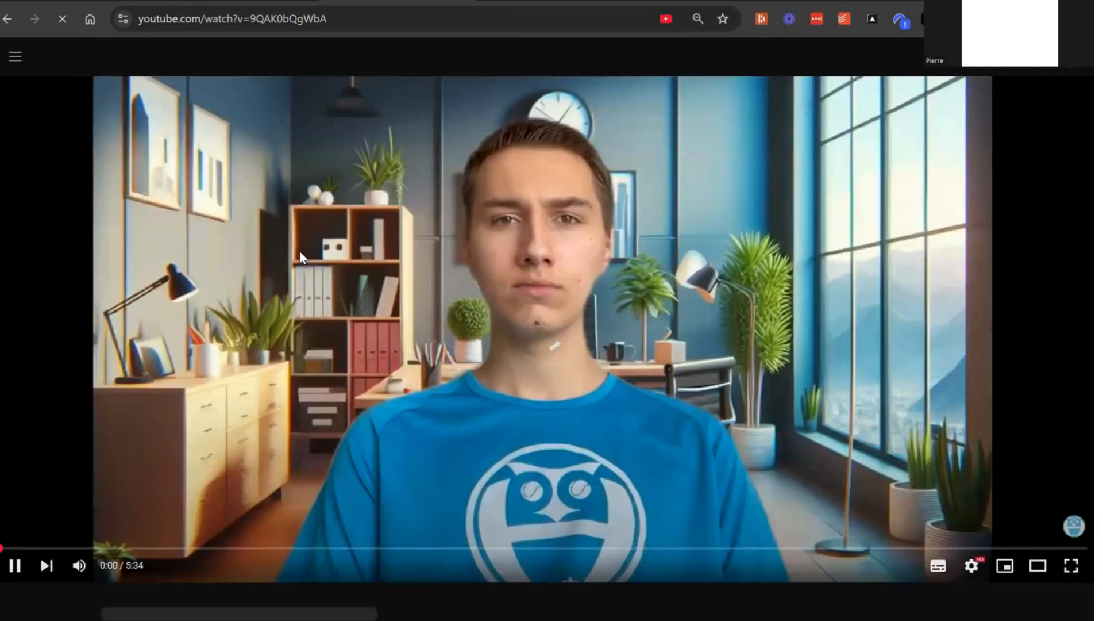
left_click(299, 251)
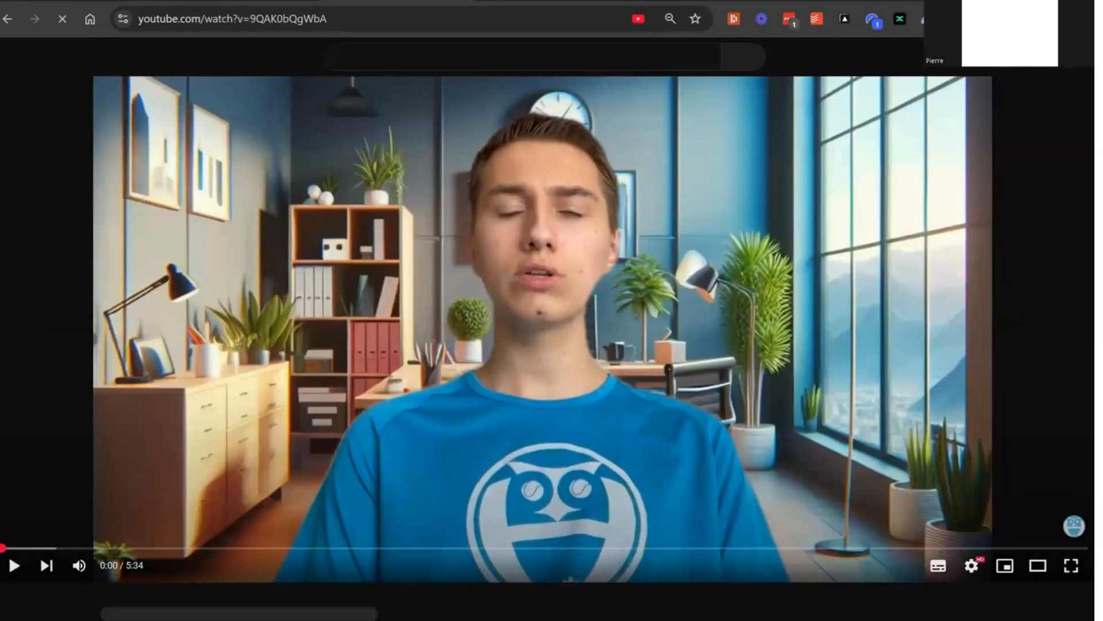
left_click(212, 14)
key("ctrl+c")
right_click(211, 13)
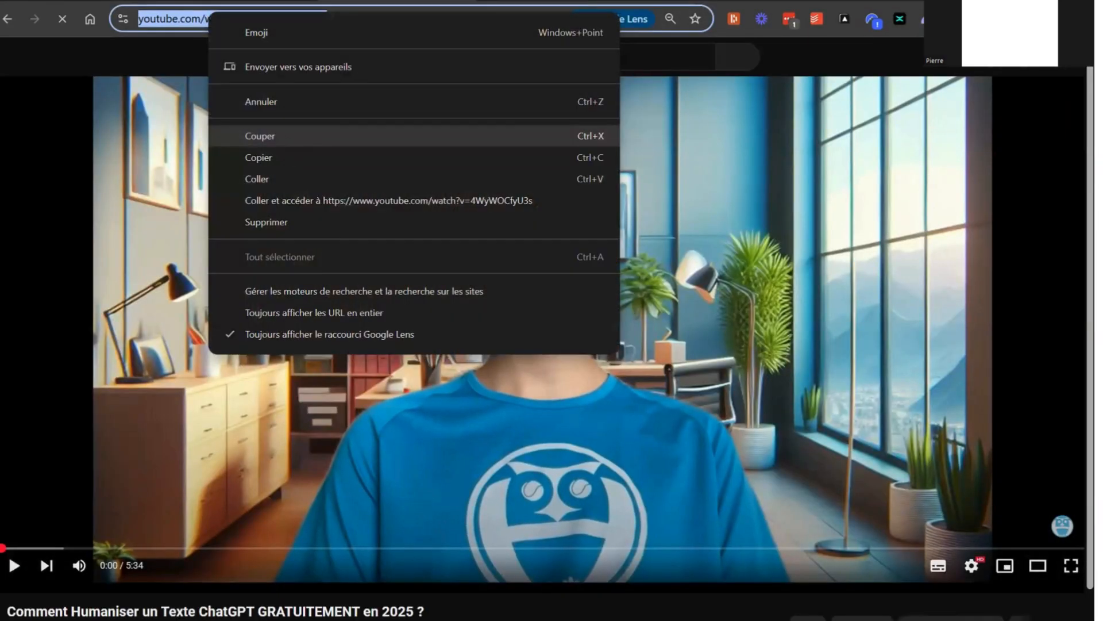
left_click(259, 157)
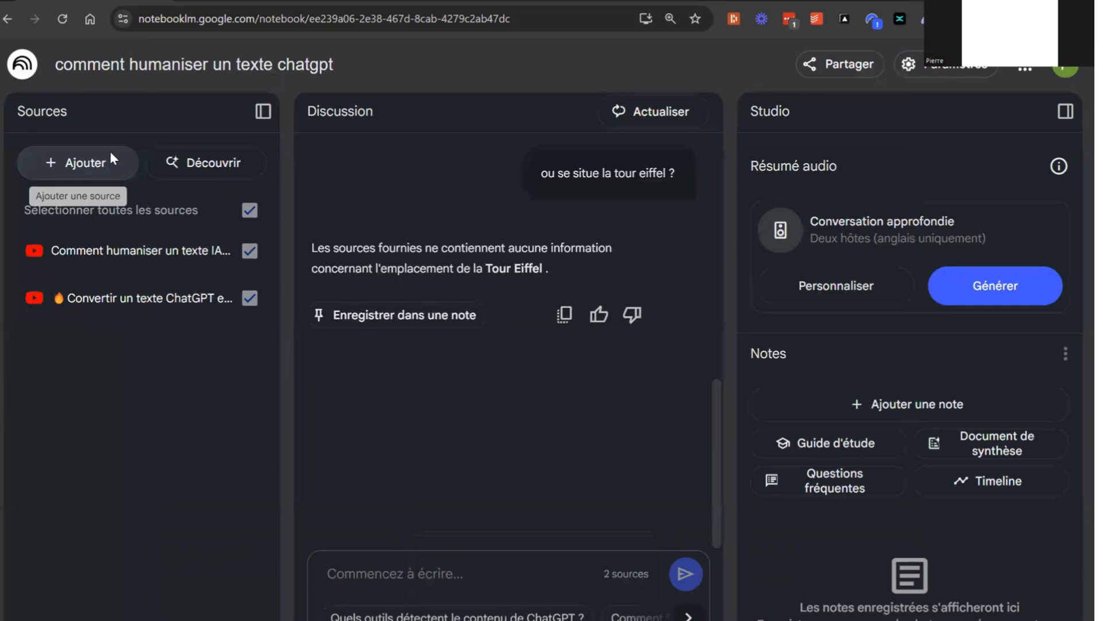
Insert the copied youtube.com/watch?v=9QAK0bQgWbA link as another YouTube source in the NotebookLM notebook
left_click(109, 150)
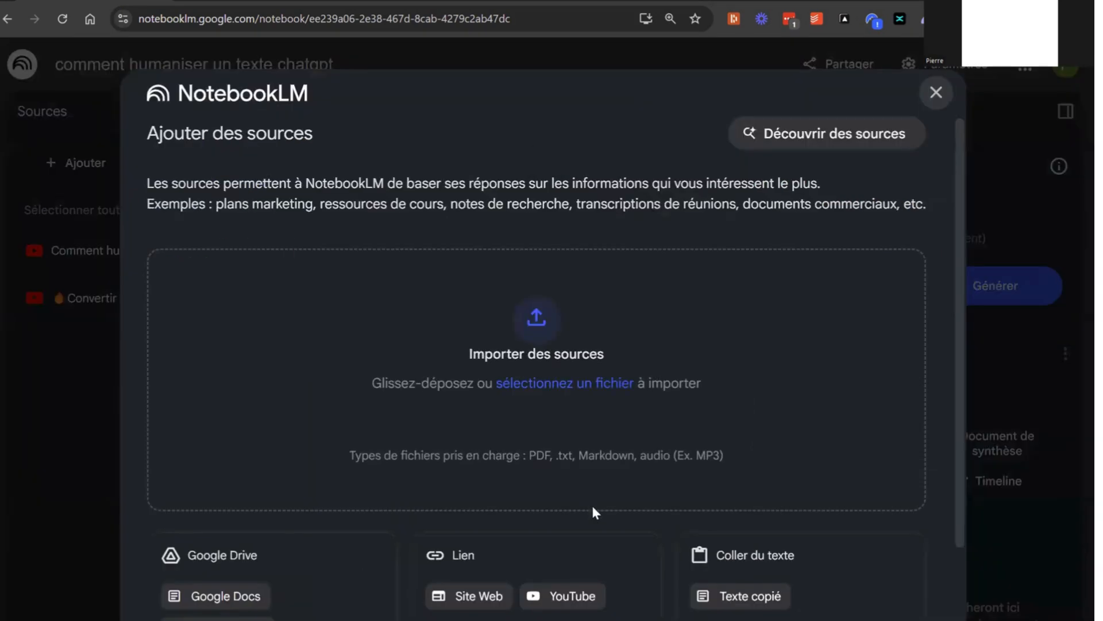
left_click(555, 603)
left_click(397, 253)
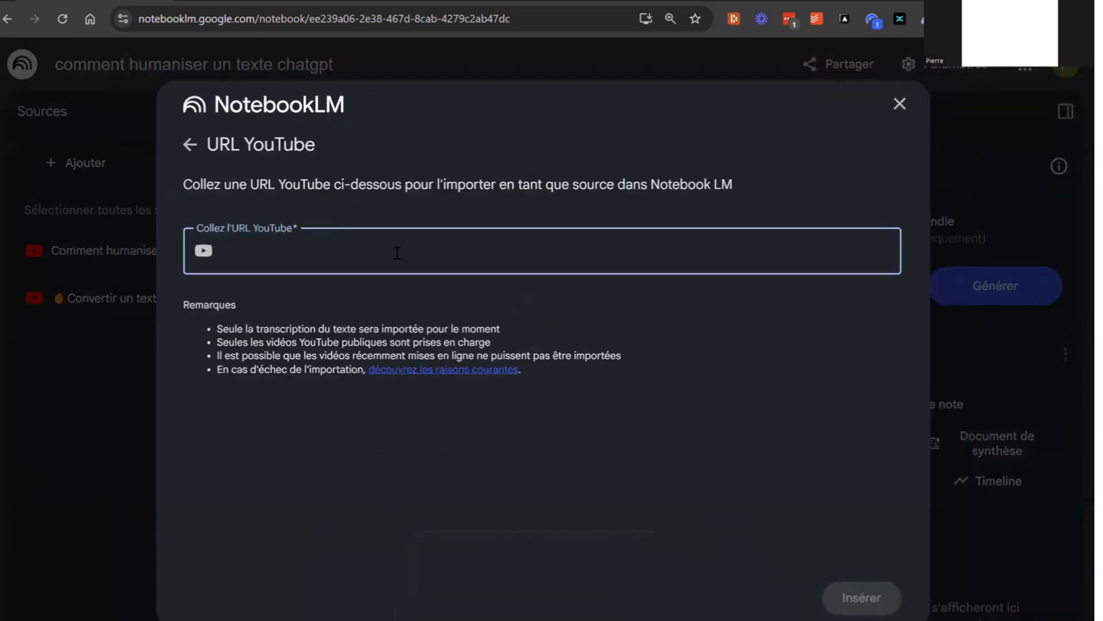
key("ctrl+v")
left_click(846, 589)
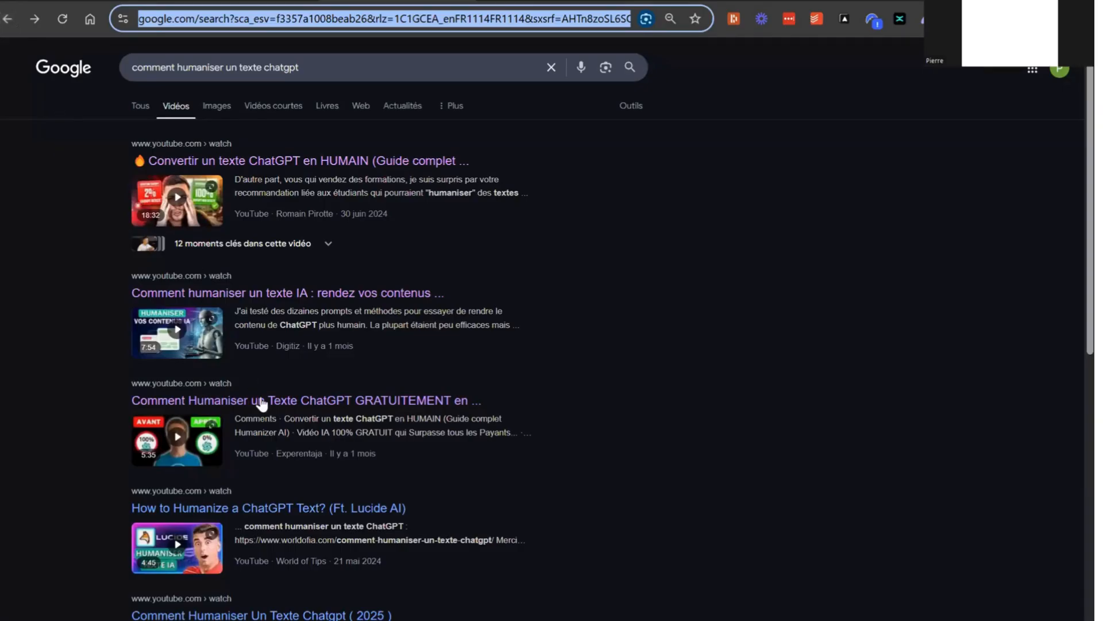
Open and pause the video "How to Humanize a ChatGPT Text? (Ft. Lucide AI)" from the Google results and copy its URL
scroll(267, 402, "down", 3)
left_click(251, 353)
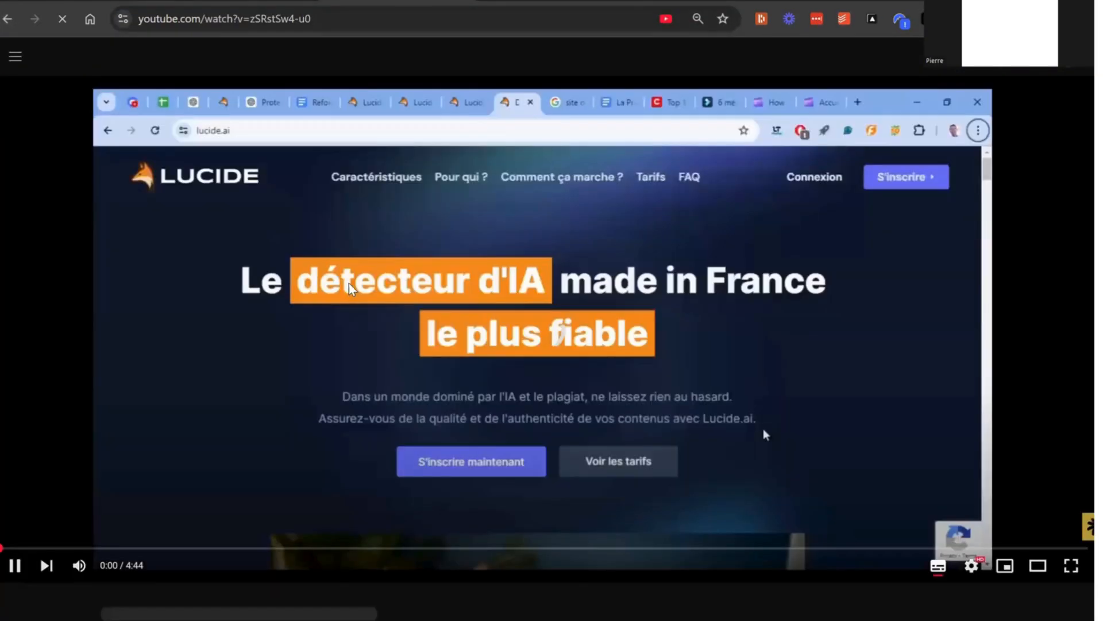
left_click(369, 311)
left_click(369, 311)
left_click(369, 312)
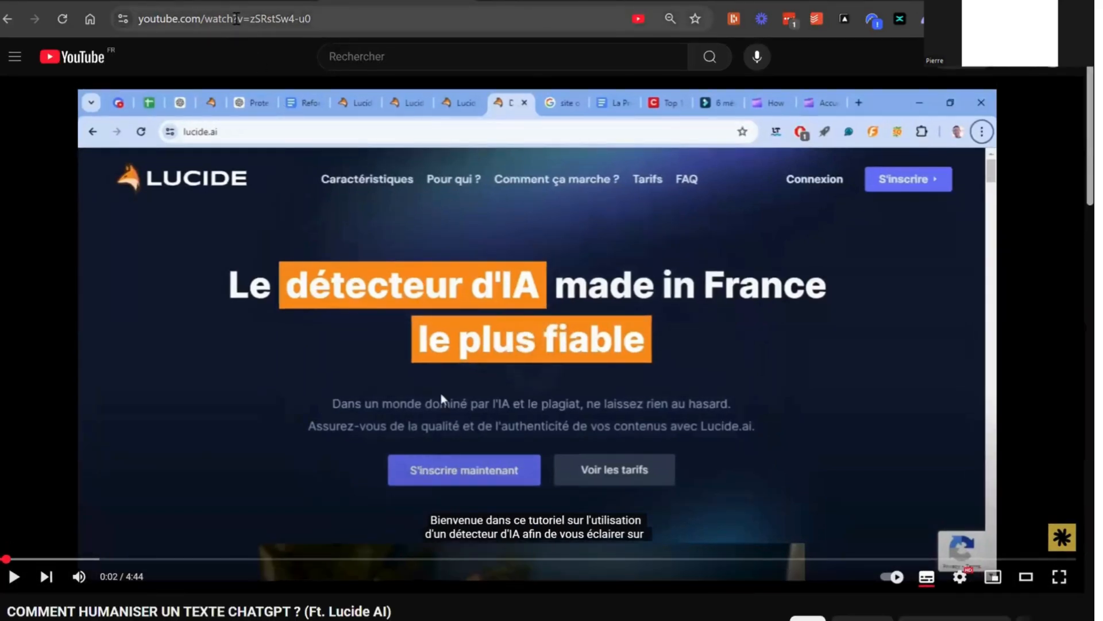
left_click(236, 19)
key("ctrl+c")
right_click(236, 19)
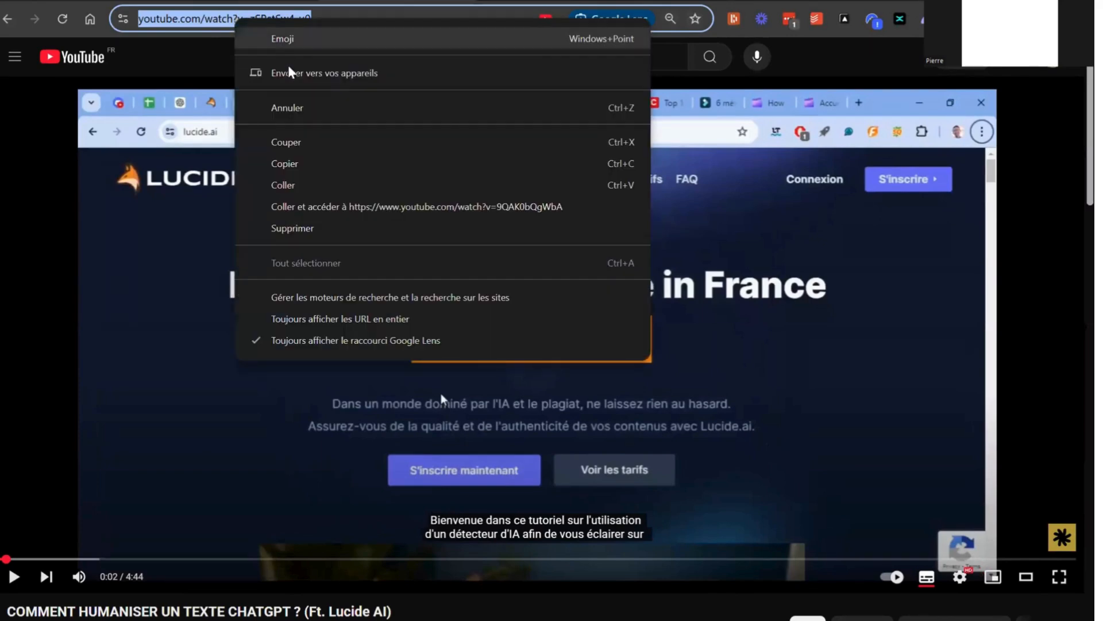
left_click(318, 169)
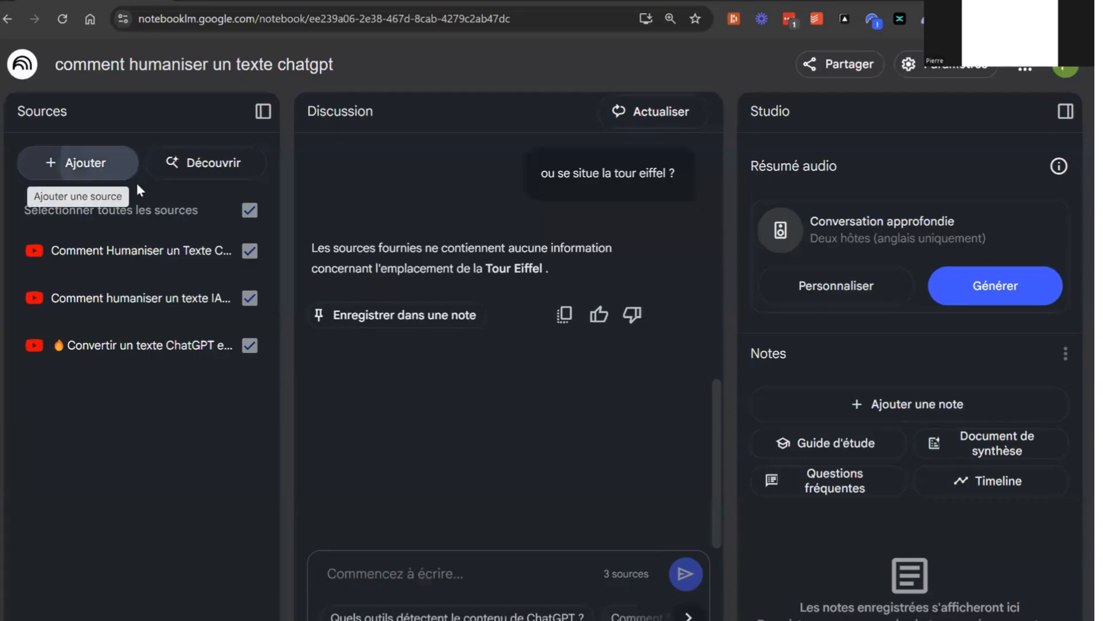
Add the copied youtube.com/watch?v=zSRstSw4-u0 link as a YouTube source in the NotebookLM notebook
left_click(132, 175)
left_click(544, 595)
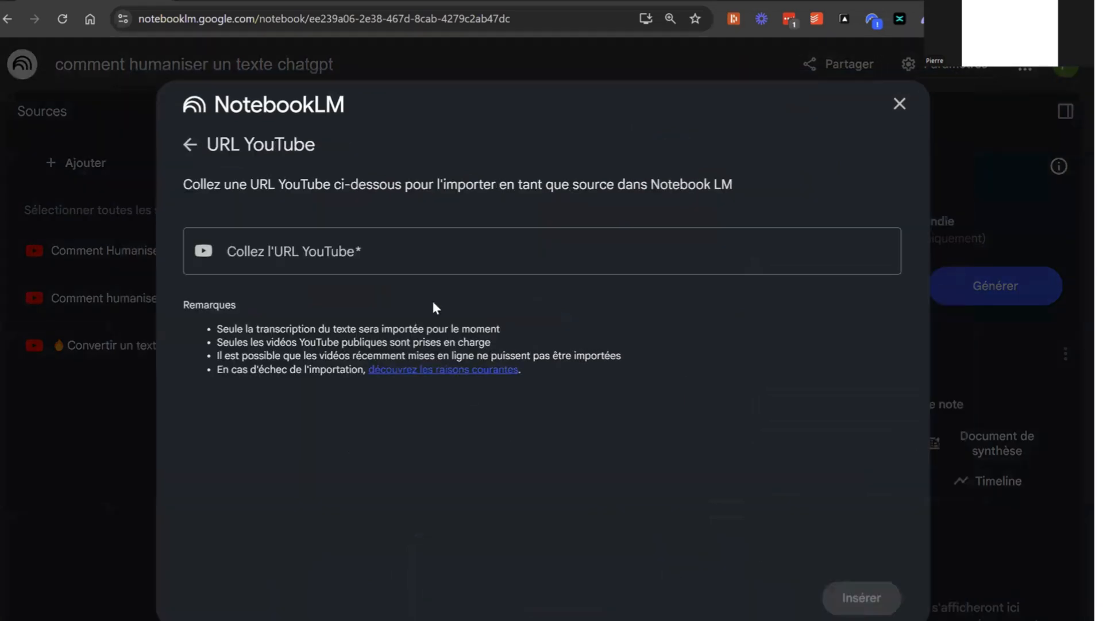
key("ctrl+v")
left_click(862, 597)
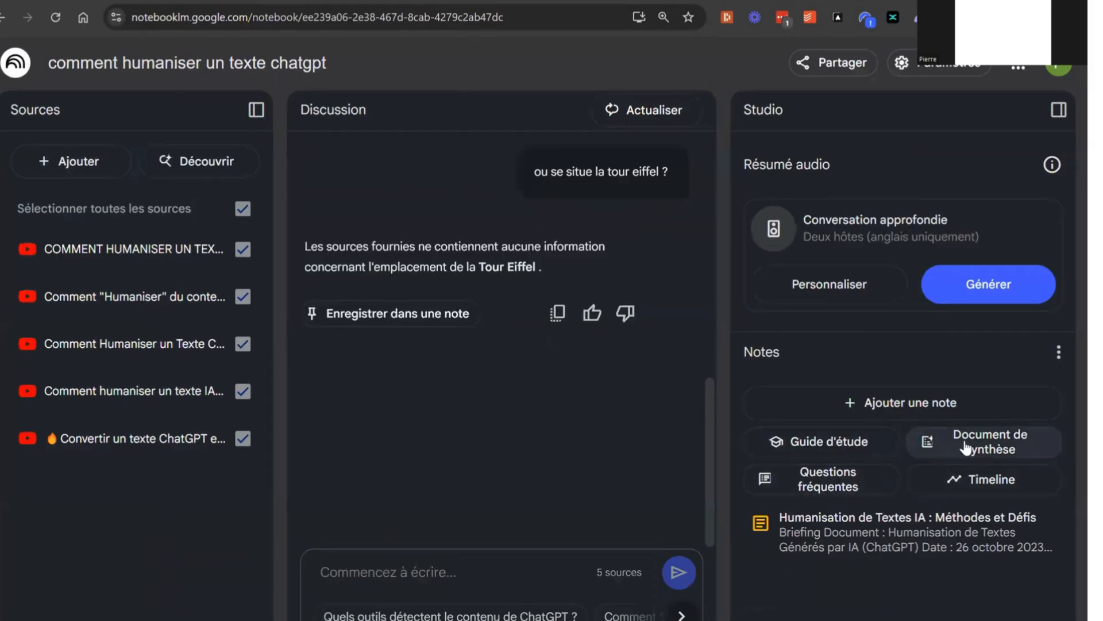
Generate a synthesis document from the sources and select the text of the "Humanisation de Textes IA : Méthodes et Défis" note from "Sujet" onward
left_click(950, 436)
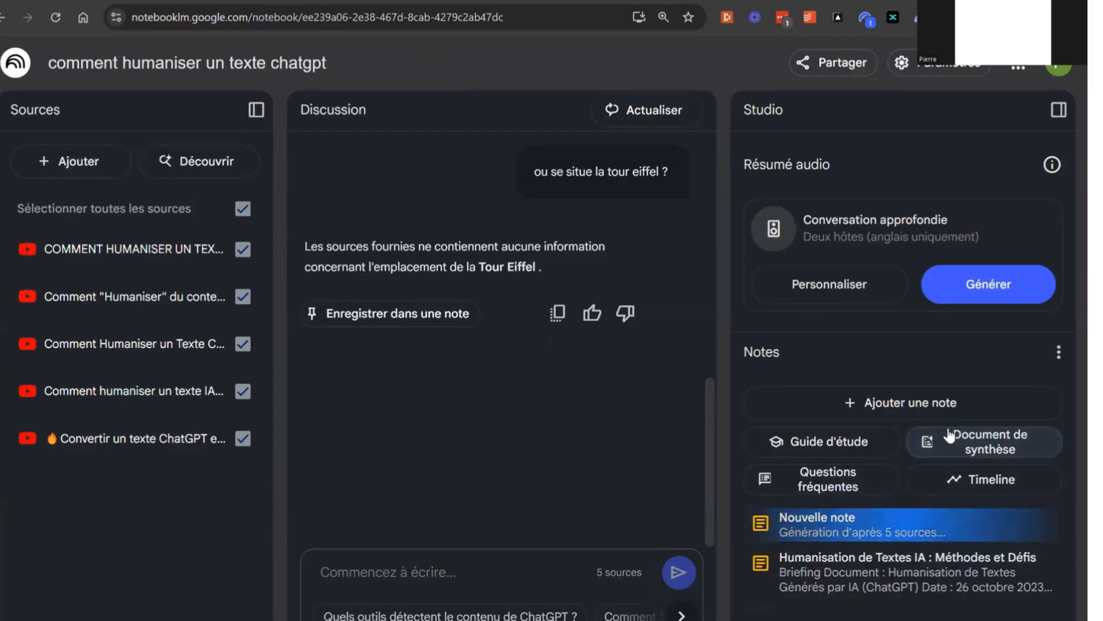
left_click(908, 589)
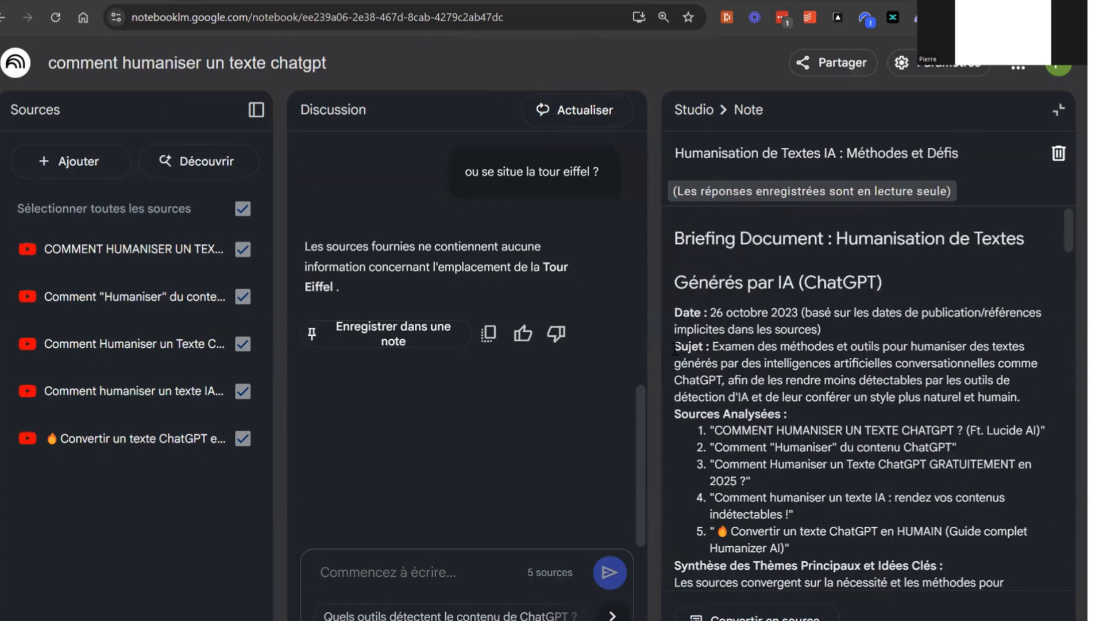
left_click_drag(675, 348, 876, 583)
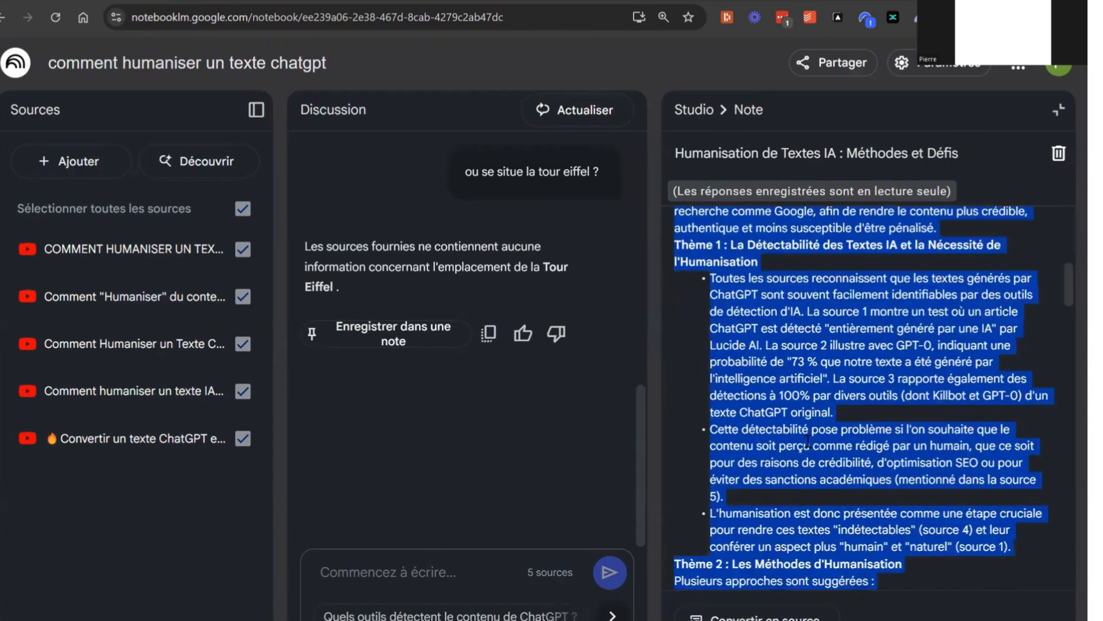
scroll(809, 442, "down", 20)
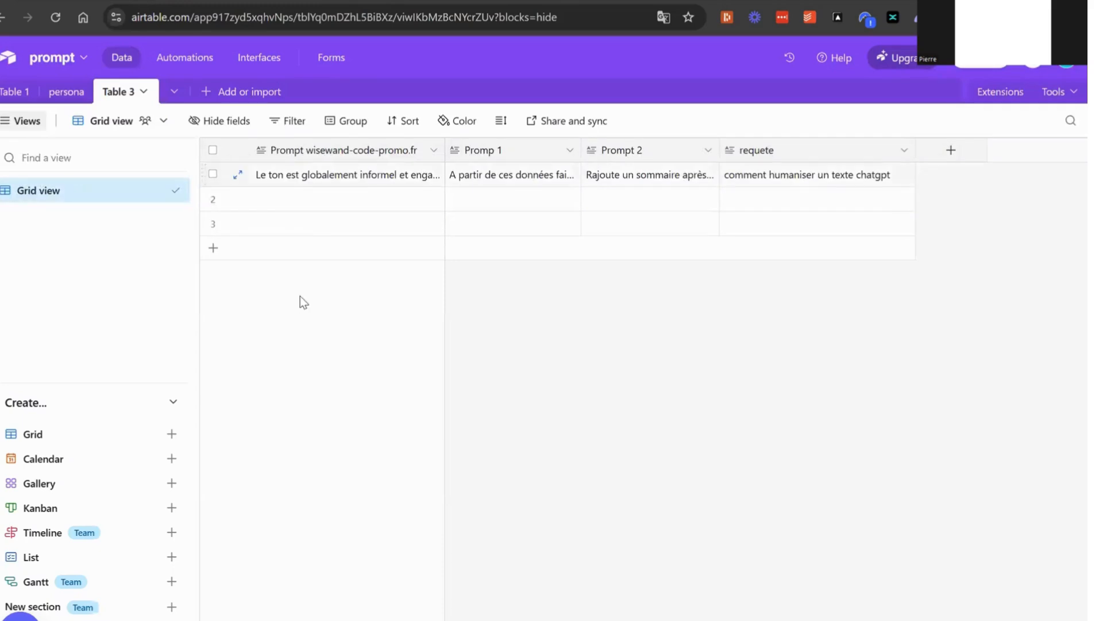
Copy the full Promp 1 text from Table 3 in Airtable and paste it into the Claude message alongside the pasted note
left_click(523, 182)
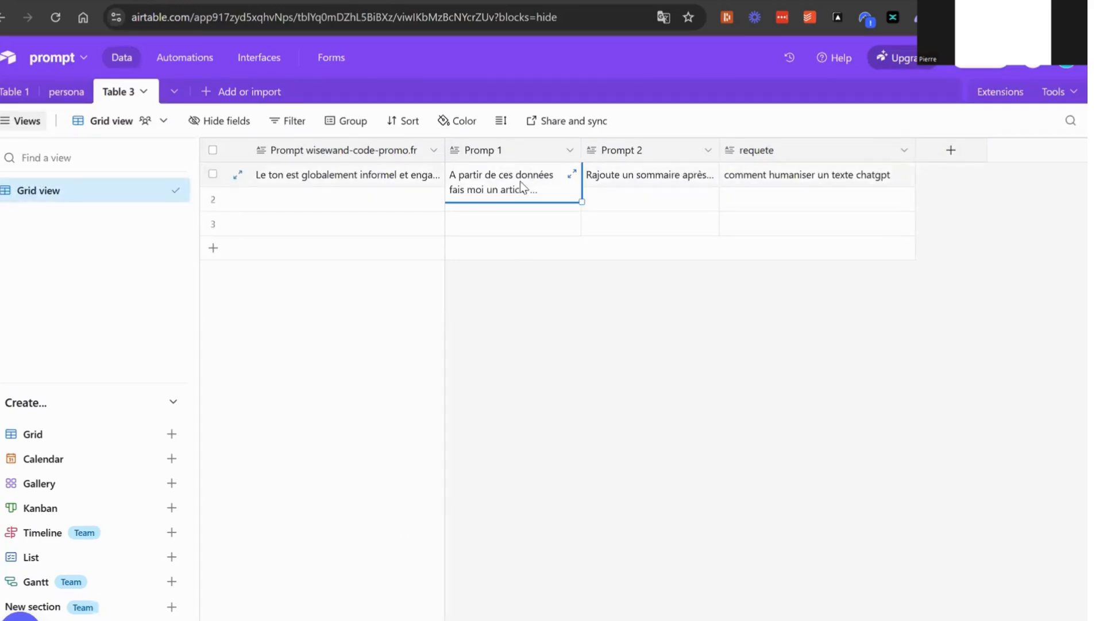
left_click(570, 185)
left_click(740, 213)
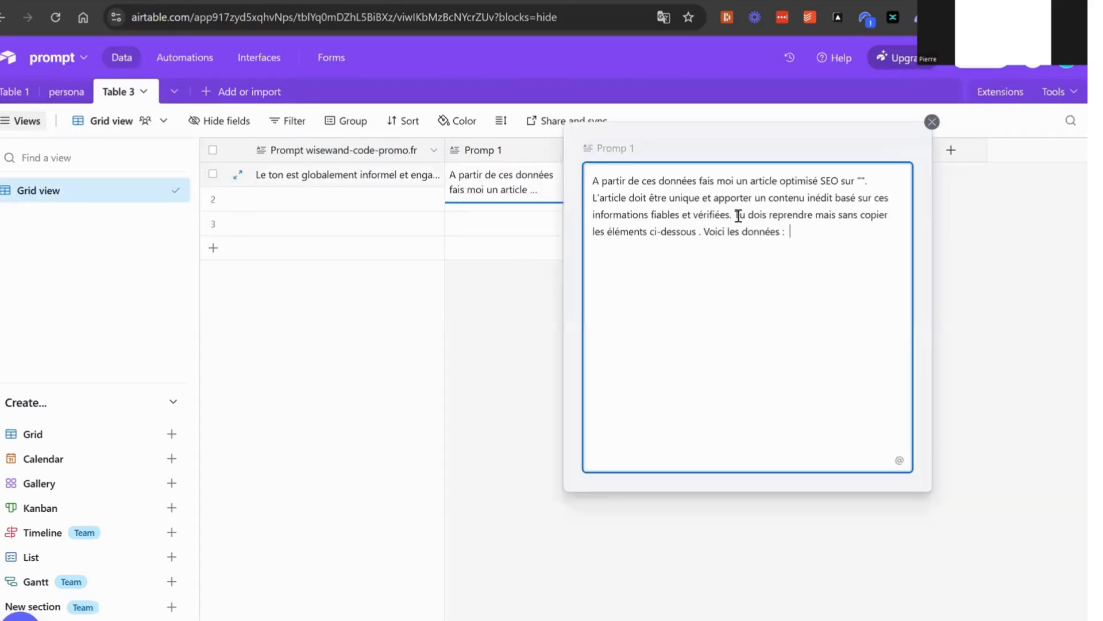
key("ctrl+a")
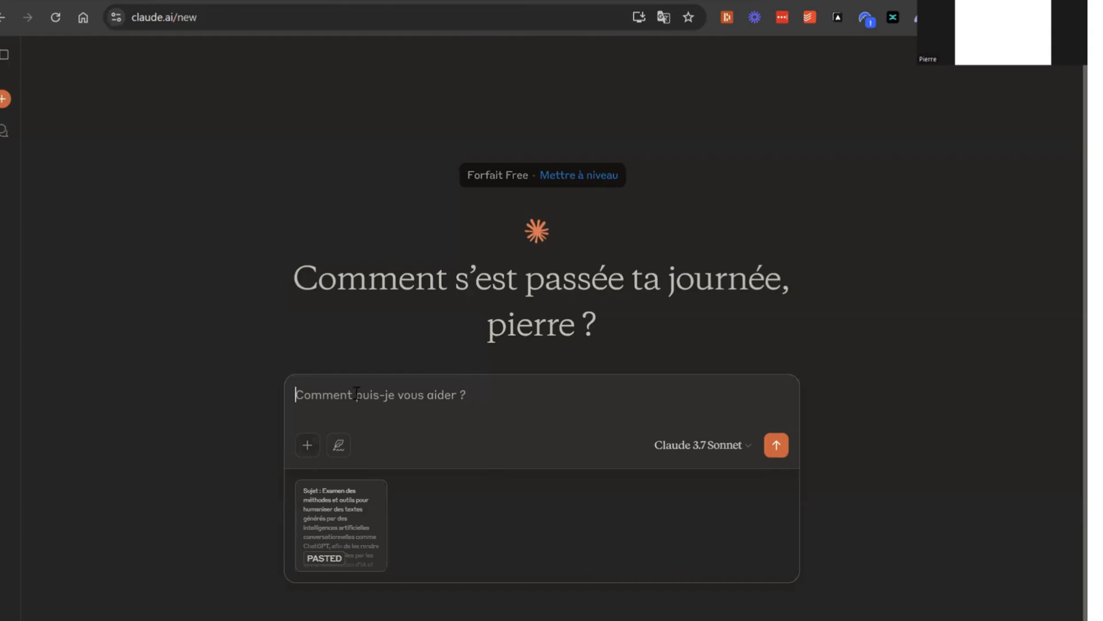
type("A partir de ces données fais moi un article optimisé SEO sur \"\". L'article doit être unique et apporter un contenu inédit basé sur ces informations fiables et vérifiées. Tu dois reprendre mais sans copier les éléments ci-dessous . Voici les données :")
Insert the requete value "comment humaniser un texte chatgpt" from Airtable between the prompt's empty quotation marks and send the message to Claude
left_click(650, 393)
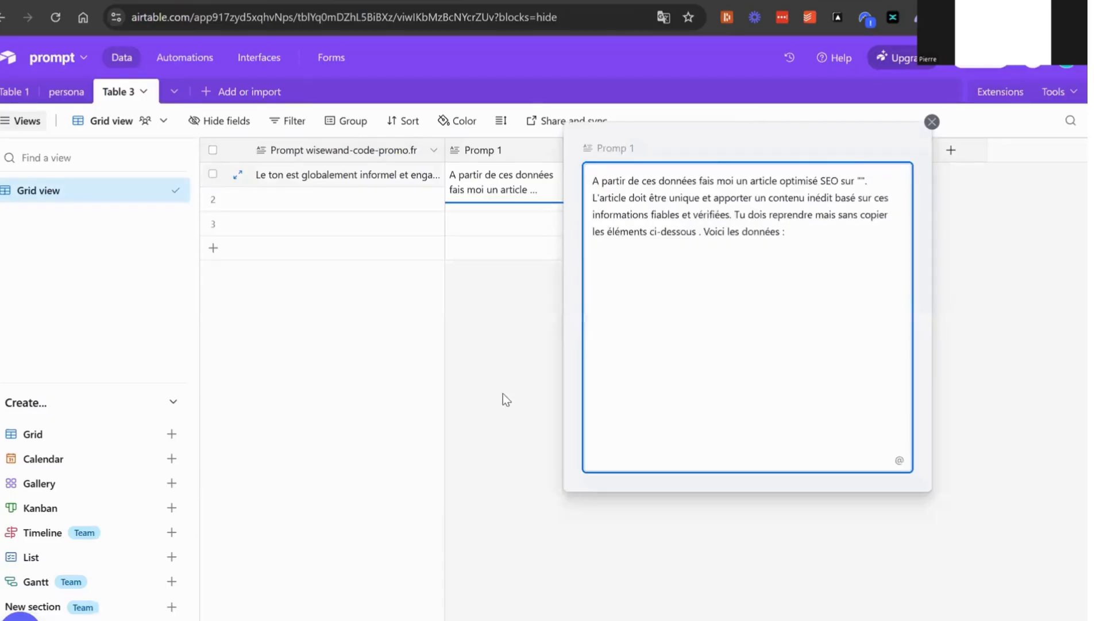
left_click(505, 397)
left_click(794, 174)
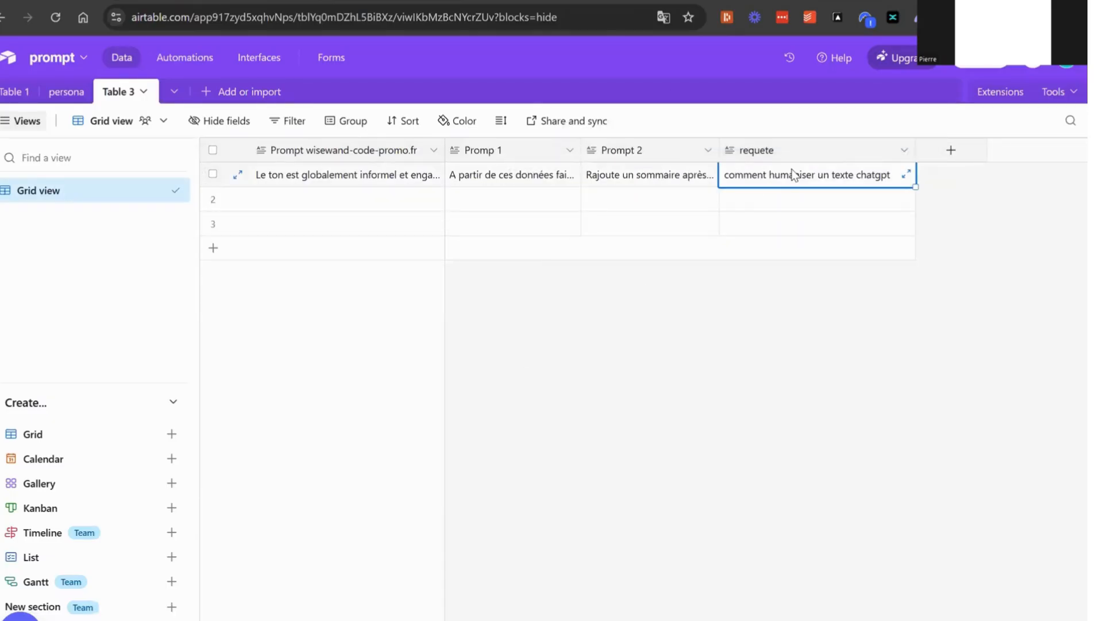
key("ctrl+c")
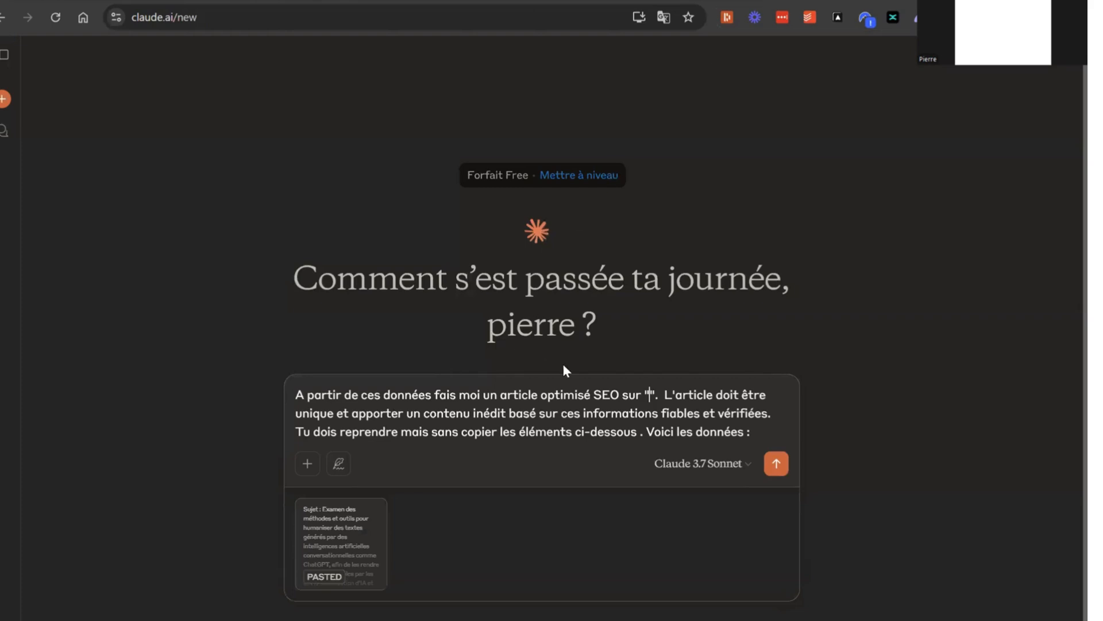
key("ctrl+v")
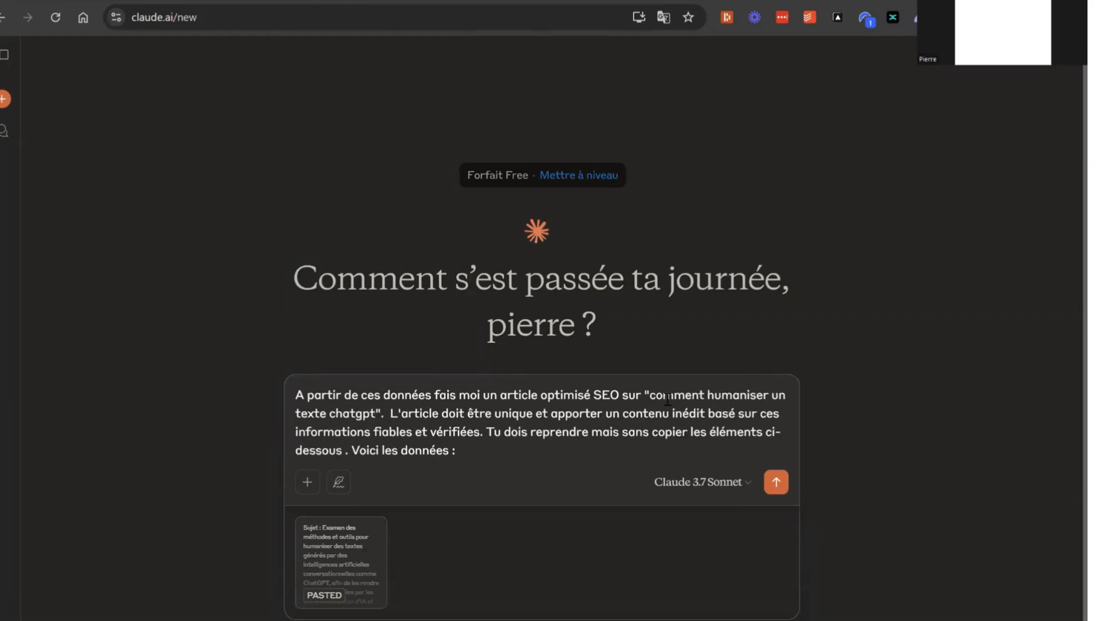
key("Return")
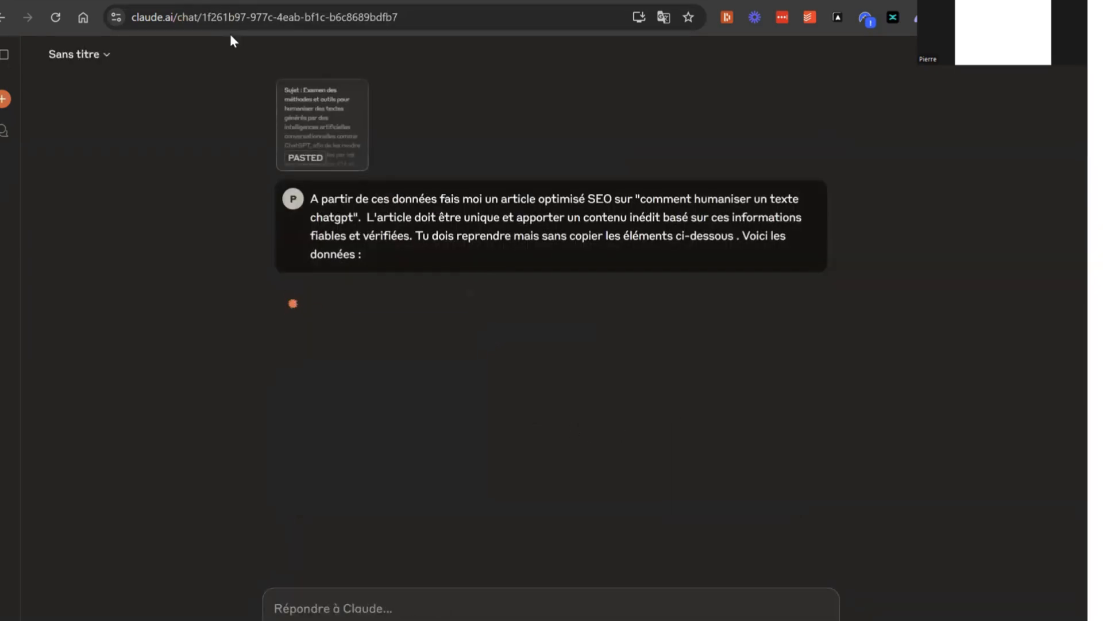
Copy the entire tone description from the Prompt wisewand-code-promo.fr cell in Airtable and return to the Claude chat
left_click(290, 1)
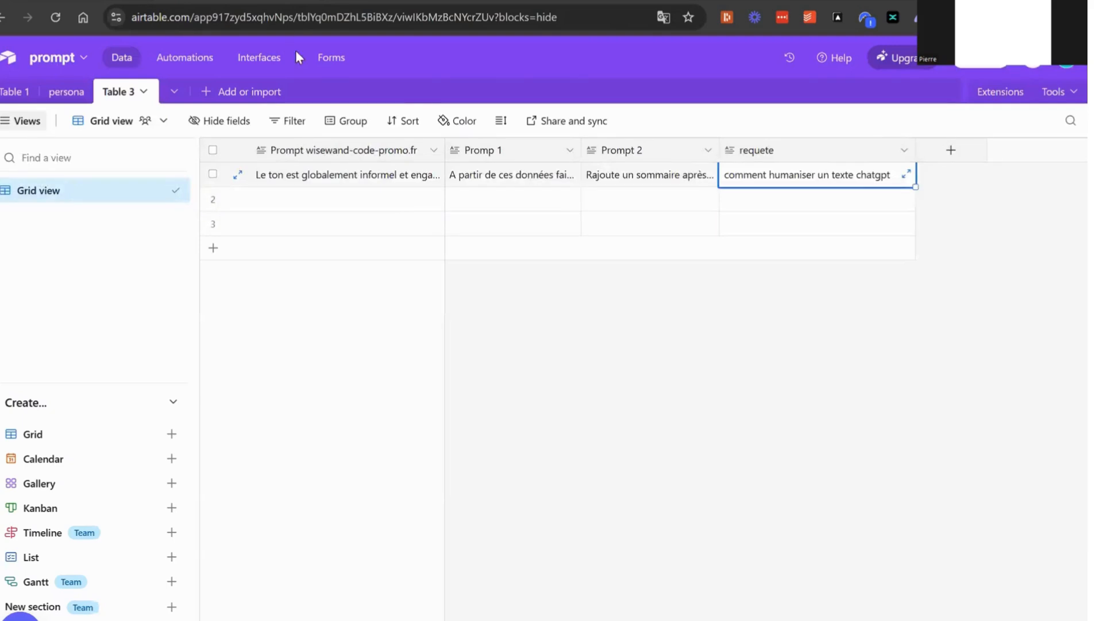
left_click(391, 179)
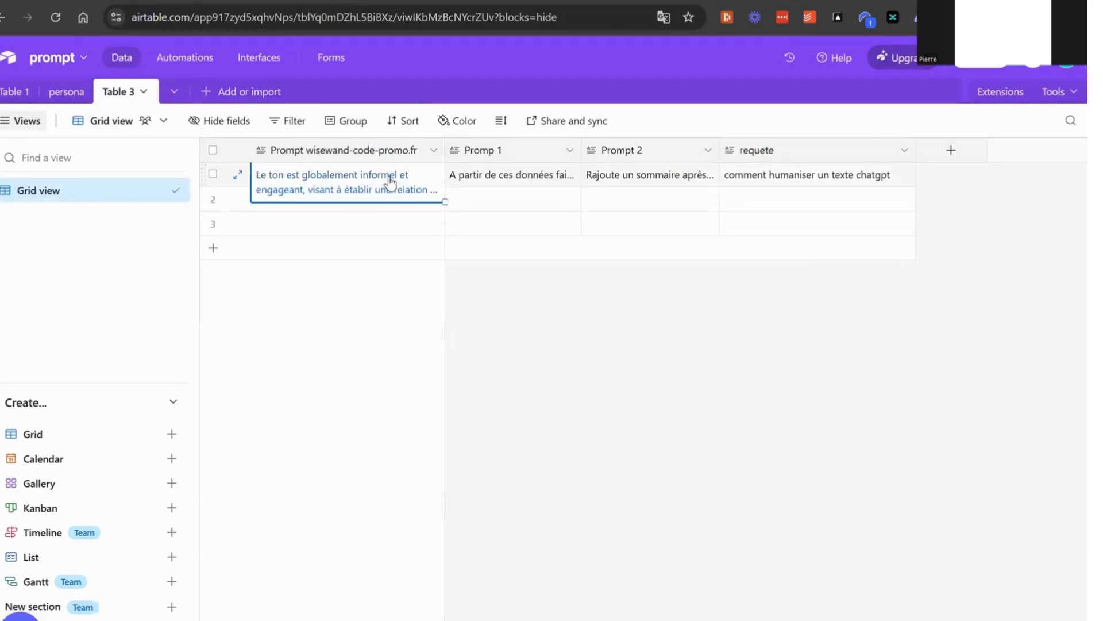
key("ctrl+c")
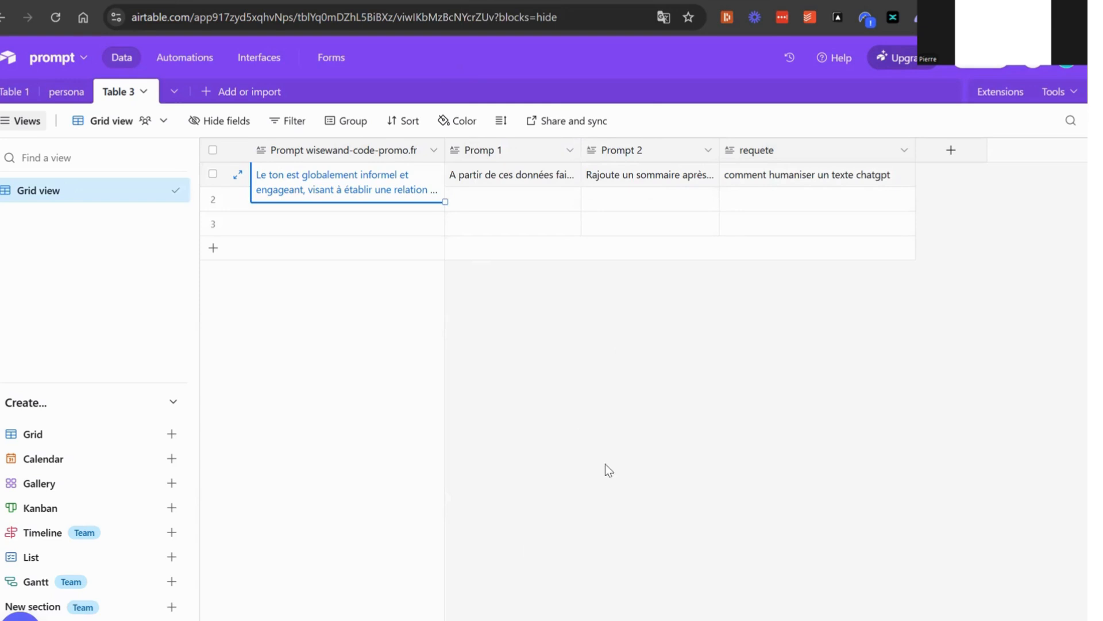
double_click(316, 185)
key("ctrl+a")
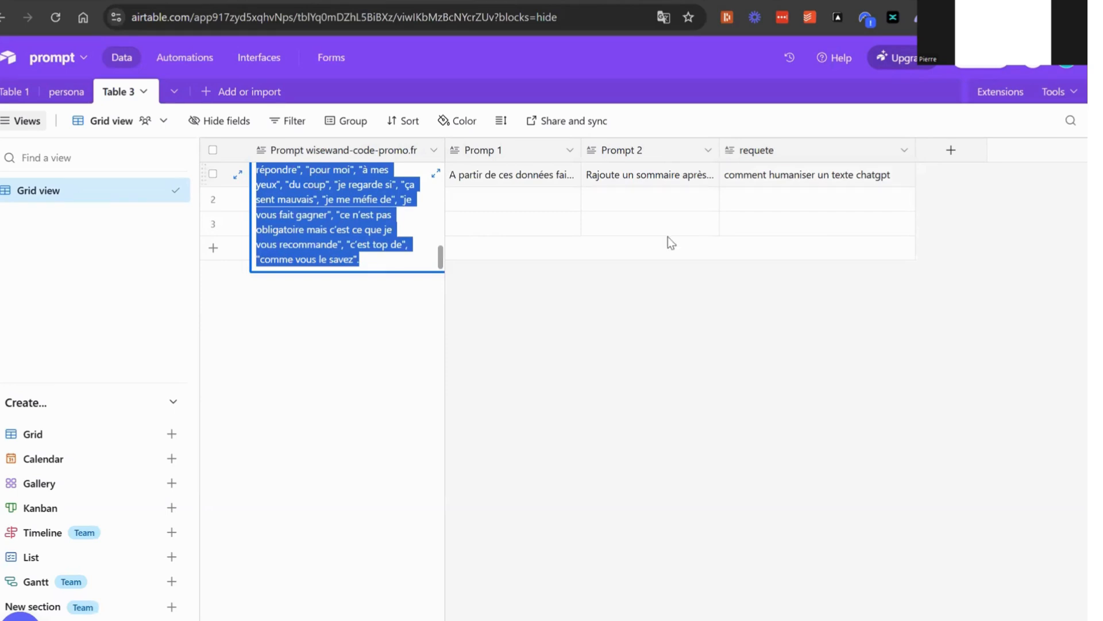
left_click(494, 1)
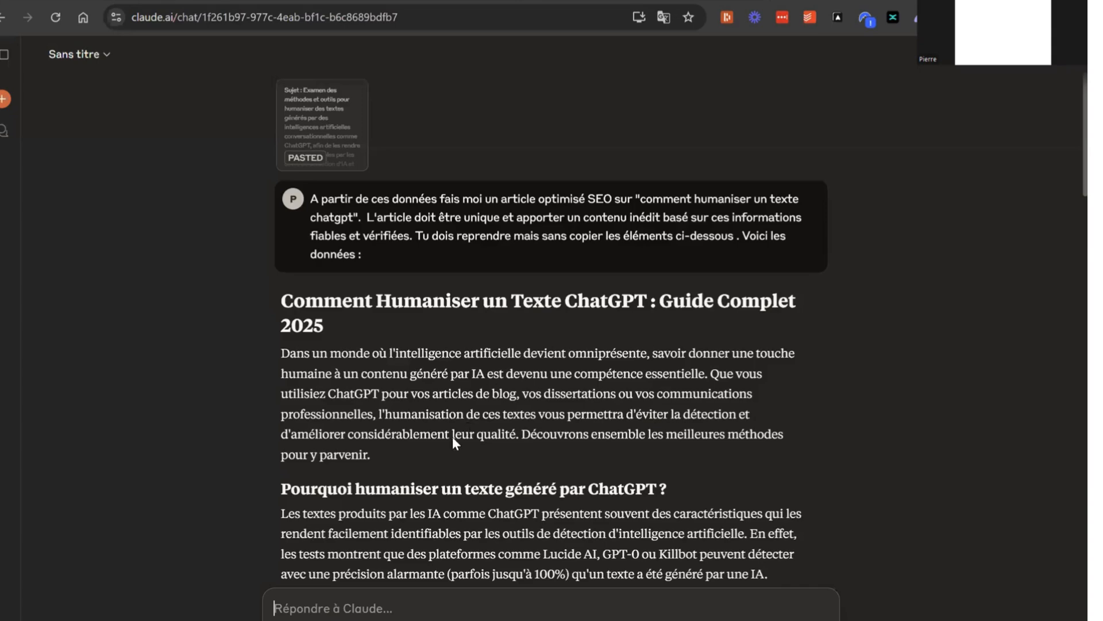
Ask Claude "reformule l'article avec ce ton :" followed by the copied tone description, and send the request
scroll(451, 434, "down", 5)
scroll(440, 396, "down", 20)
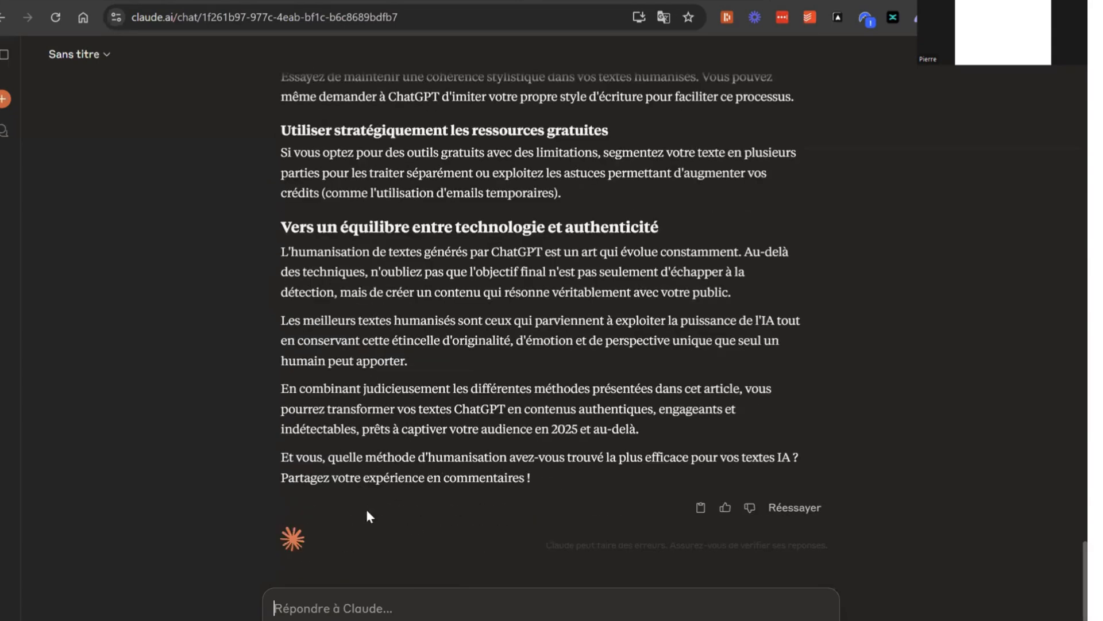
type("re")
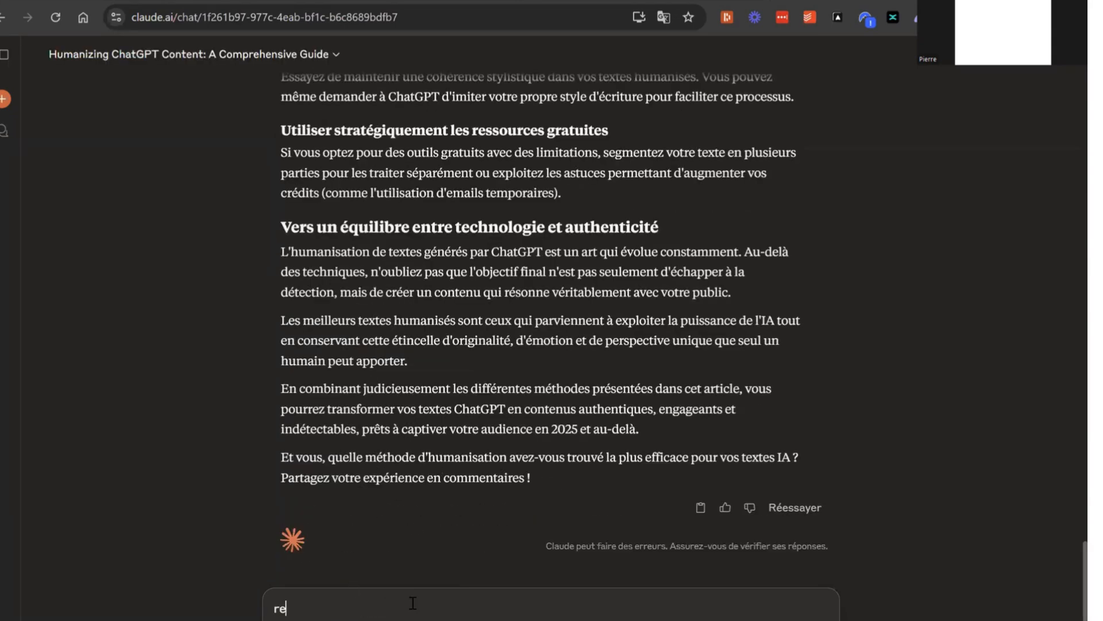
type("formule l'article avec ce ton :")
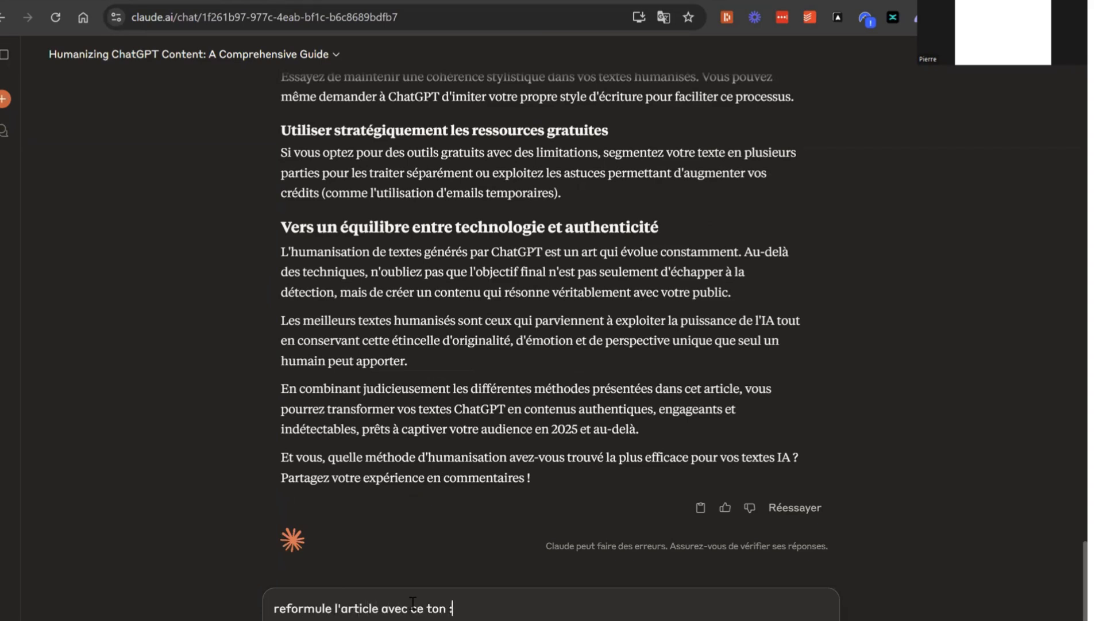
key("ctrl+v")
key("Return")
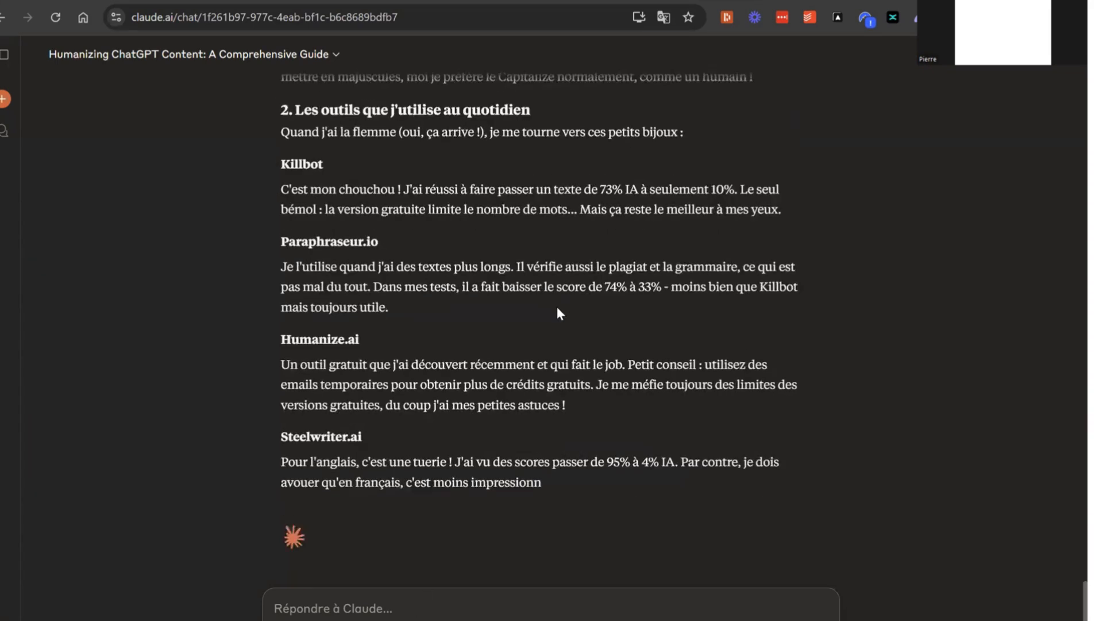
Review Claude's original article and the version reformulated in the requested tone, section by section
scroll(557, 306, "up", 10)
scroll(557, 305, "up", 15)
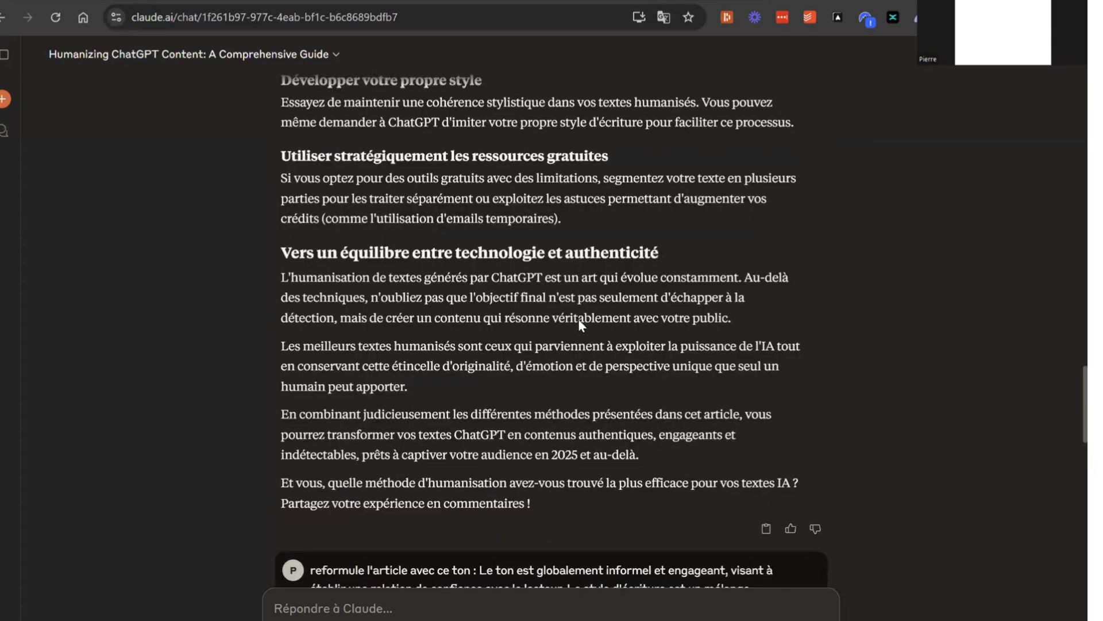
scroll(564, 320, "up", 15)
scroll(476, 327, "down", 10)
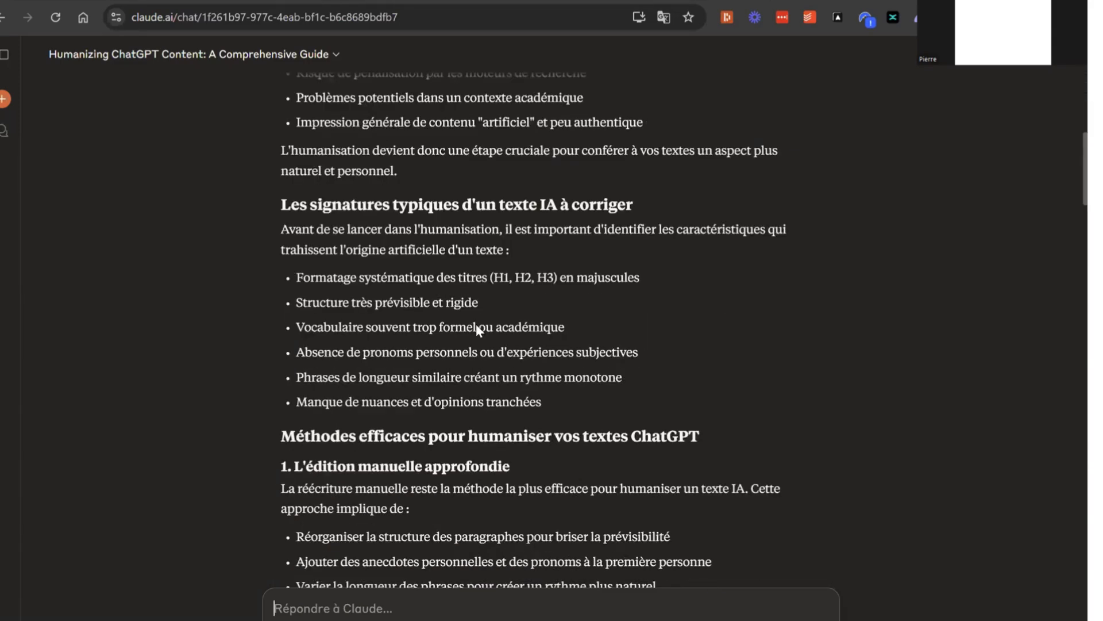
scroll(488, 351, "down", 15)
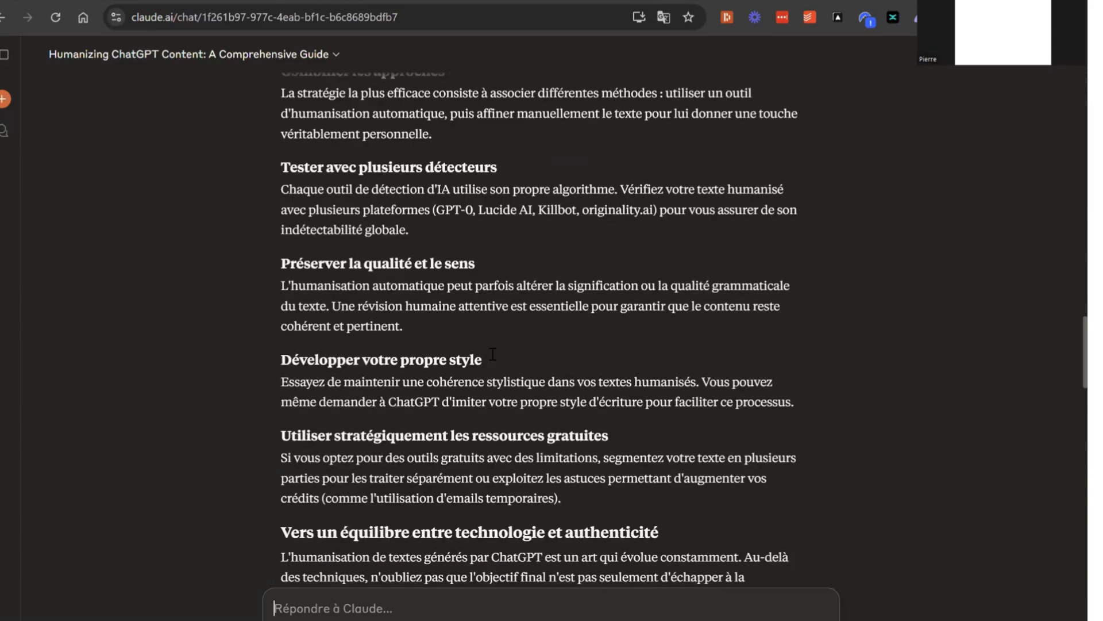
scroll(497, 323, "down", 15)
scroll(497, 322, "down", 8)
scroll(564, 305, "down", 4)
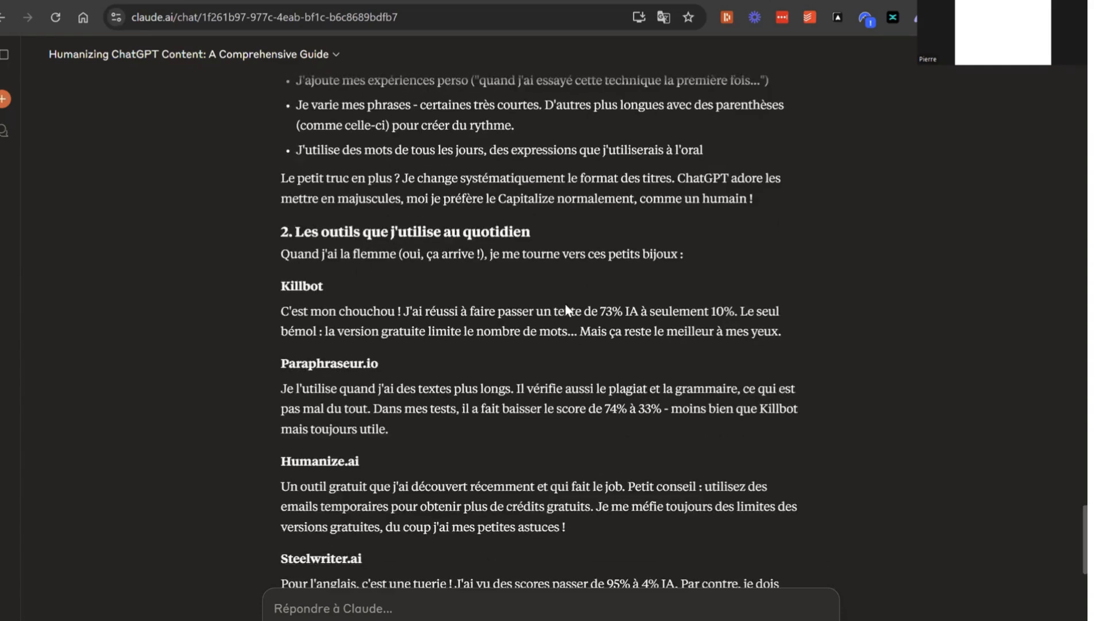
scroll(566, 304, "down", 5)
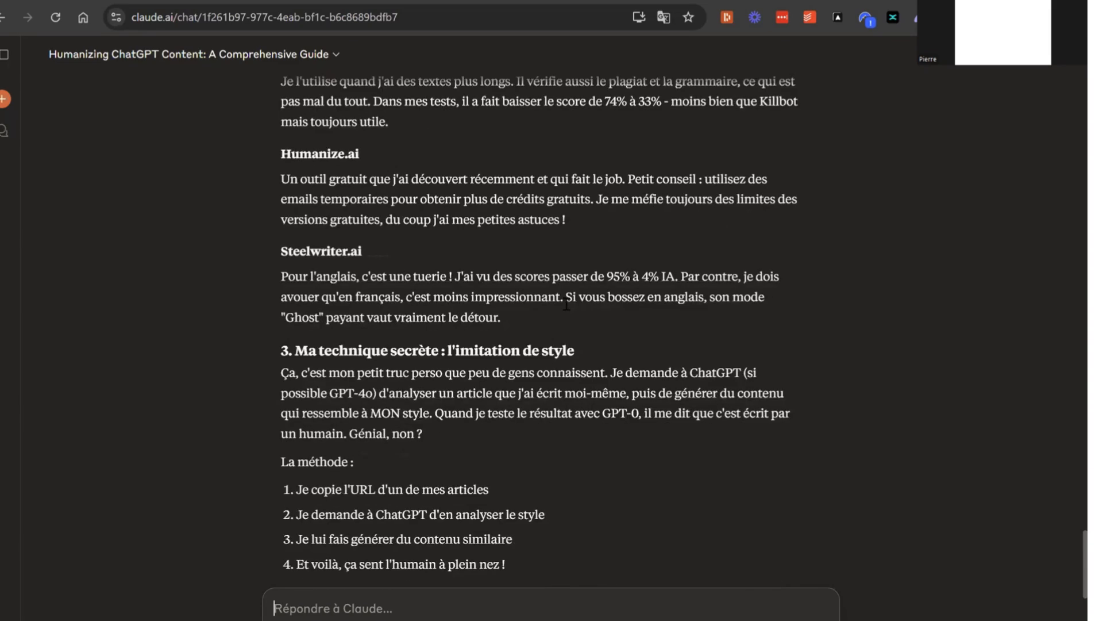
scroll(567, 304, "down", 8)
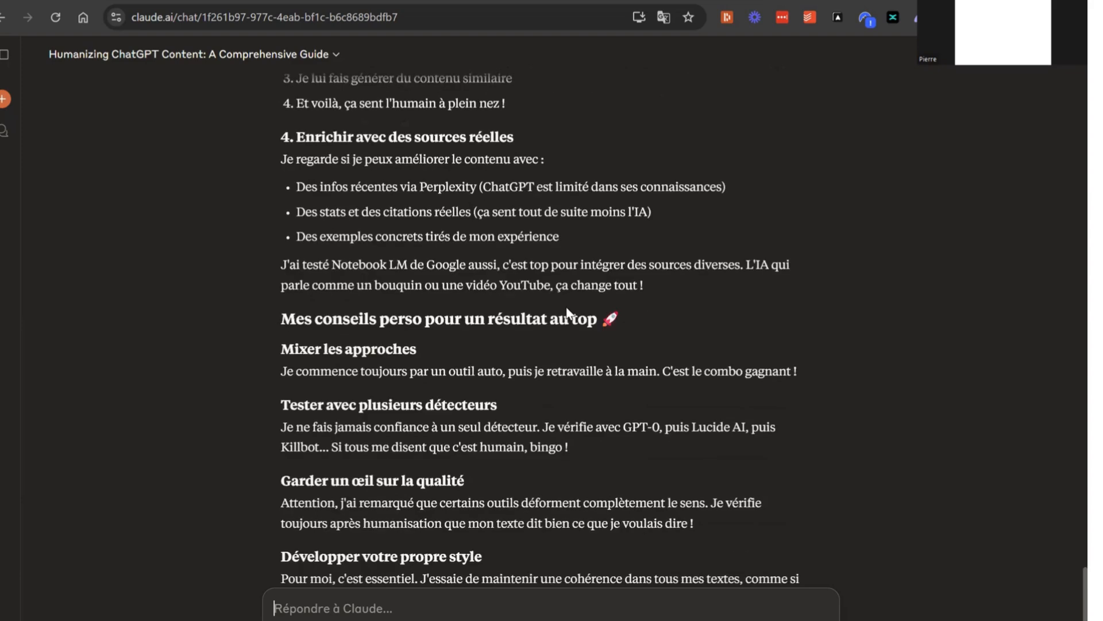
scroll(567, 306, "down", 5)
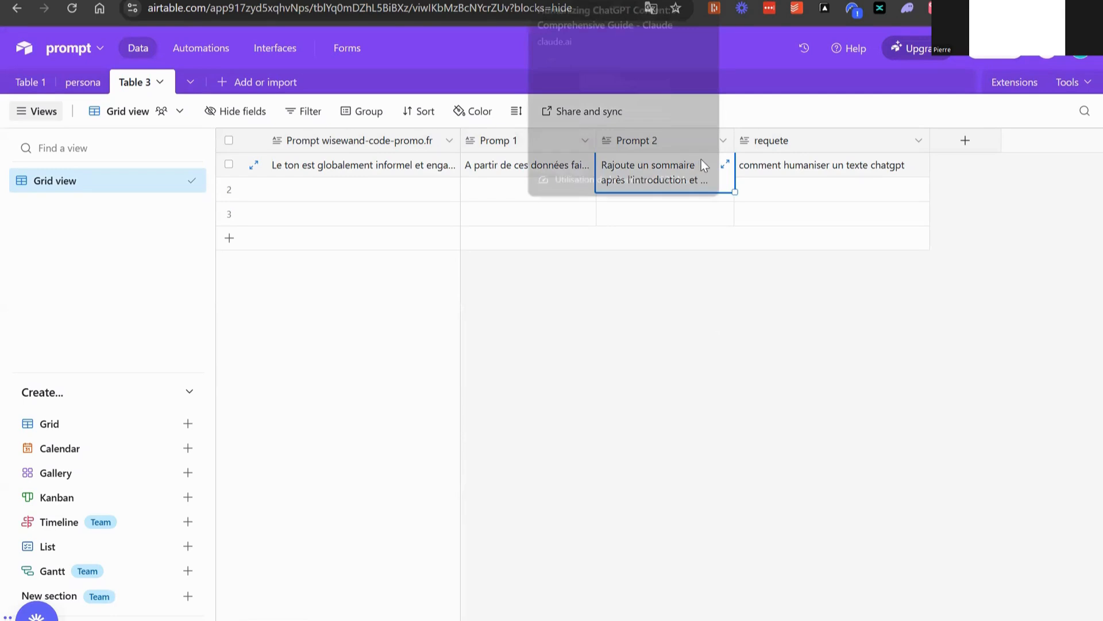
Copy the Prompt 2 cell from Airtable and paste it as a new message in the Claude chat
key("ctrl+c")
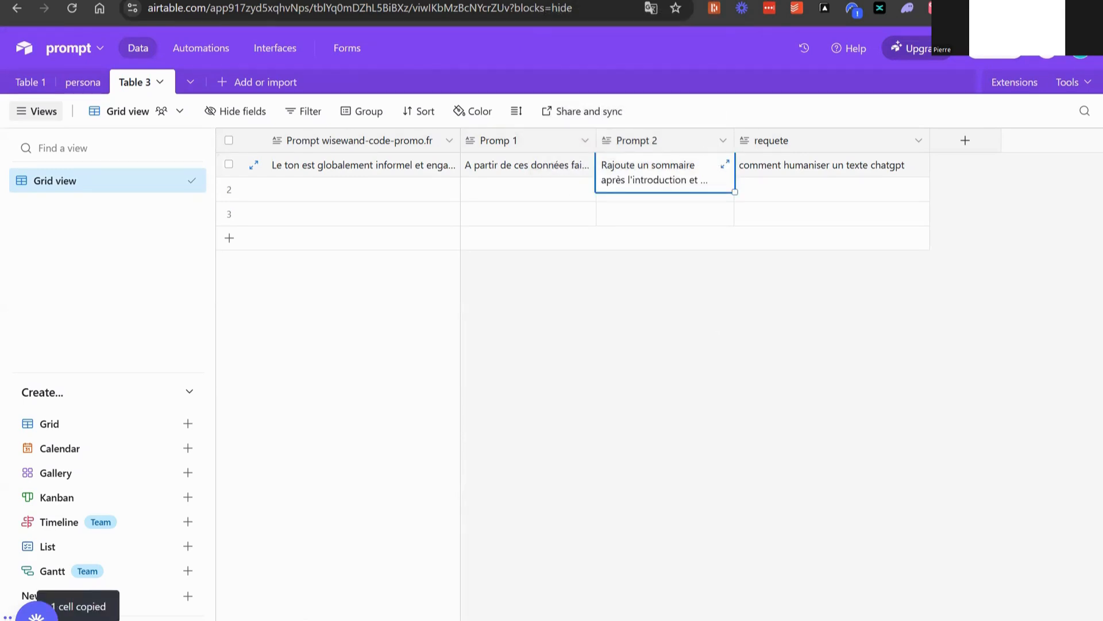
key("ctrl+Tab")
key("ctrl+v")
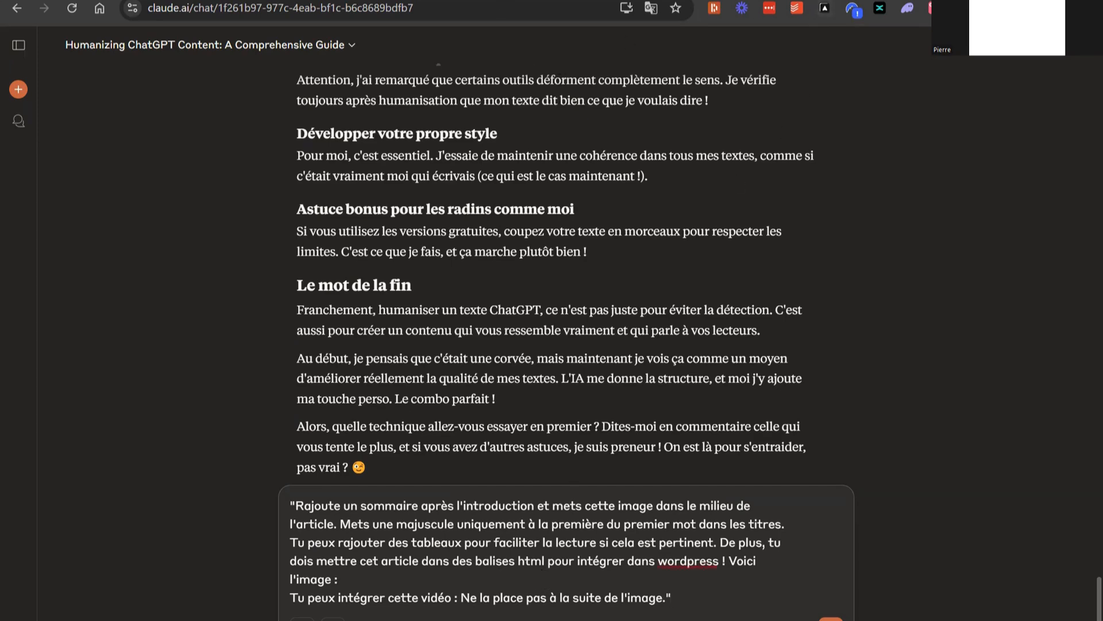
Copy the URL of the uploaded humaniser-texte-chat-gpt.jpg in WordPress and insert it after "Voici l'image :" in the Claude prompt
left_click(460, 0)
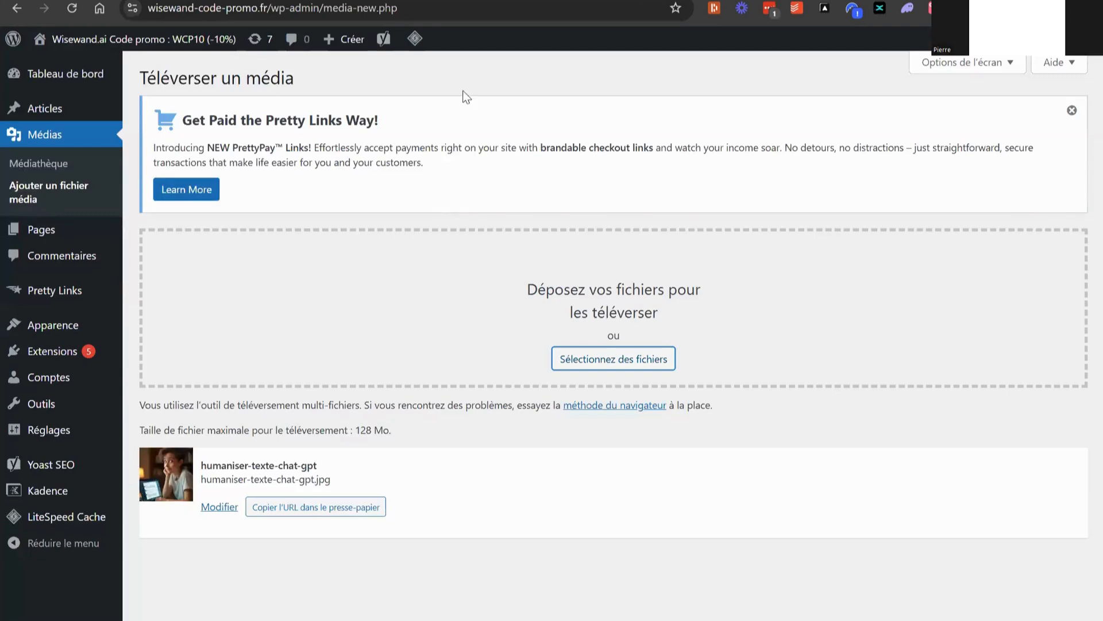
left_click(343, 517)
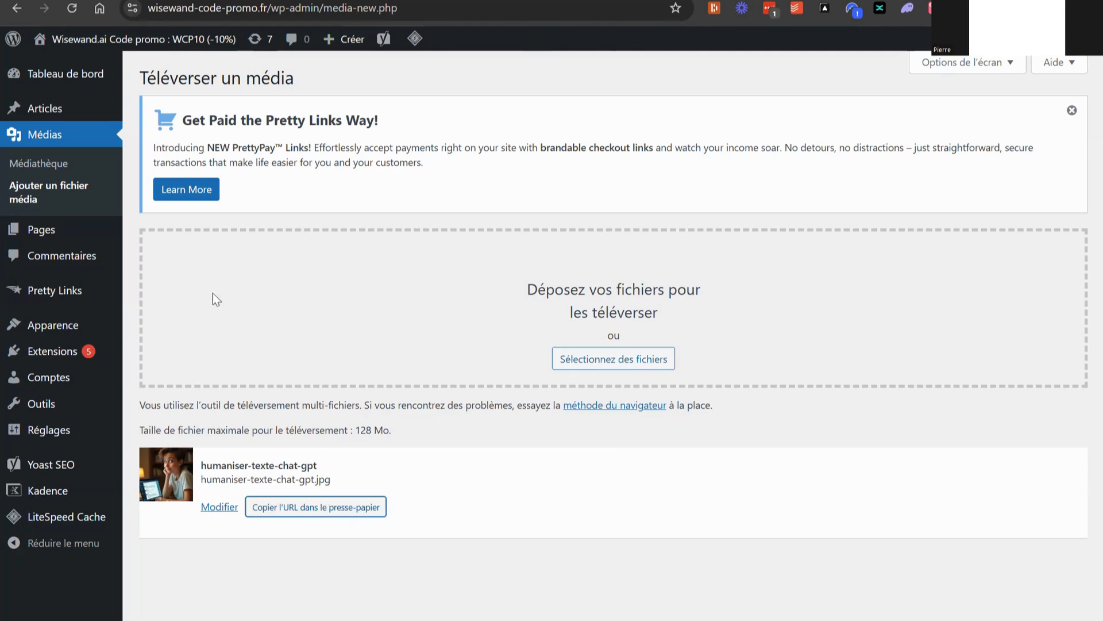
left_click(609, 1)
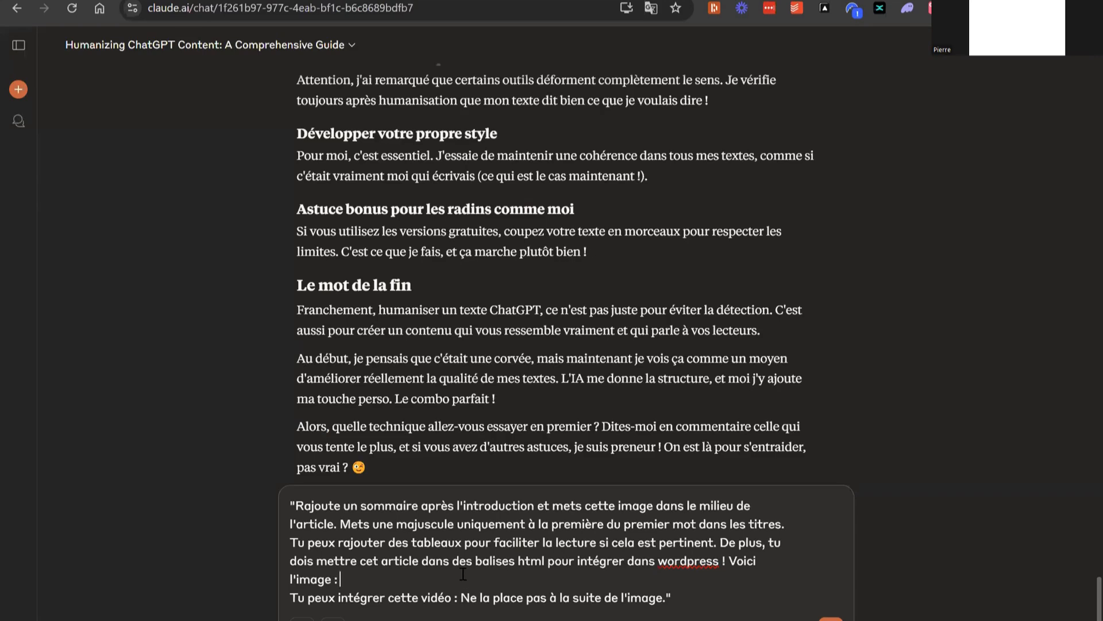
key("ctrl+v")
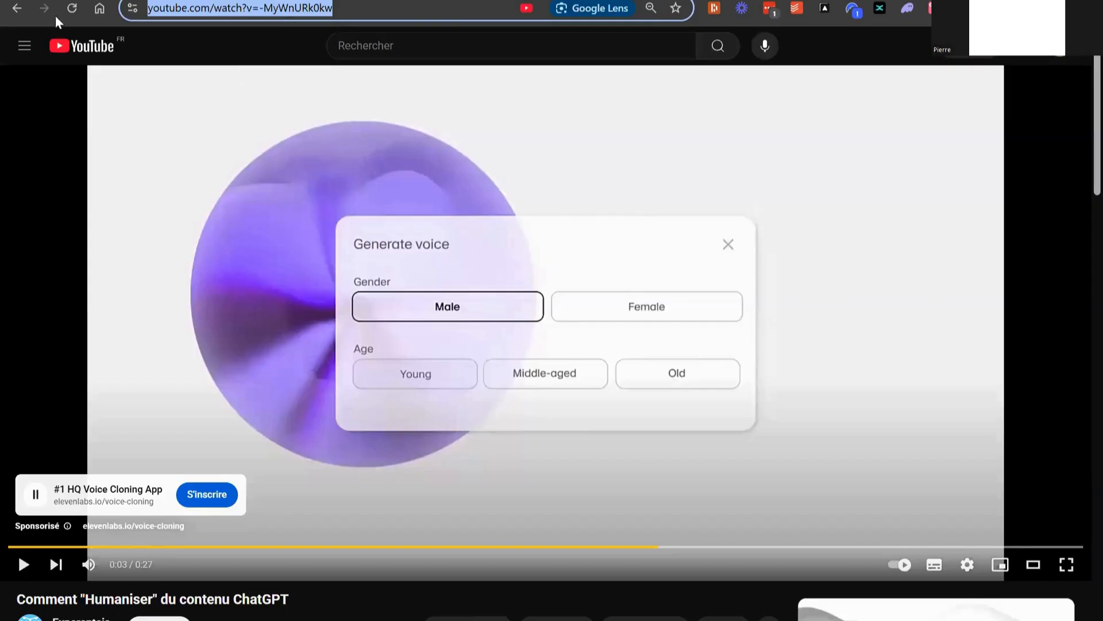
Return to the Google video results, open "Convertir un texte ChatGPT en HUMAIN (Guide complet" on YouTube, and pause it
left_click(16, 8)
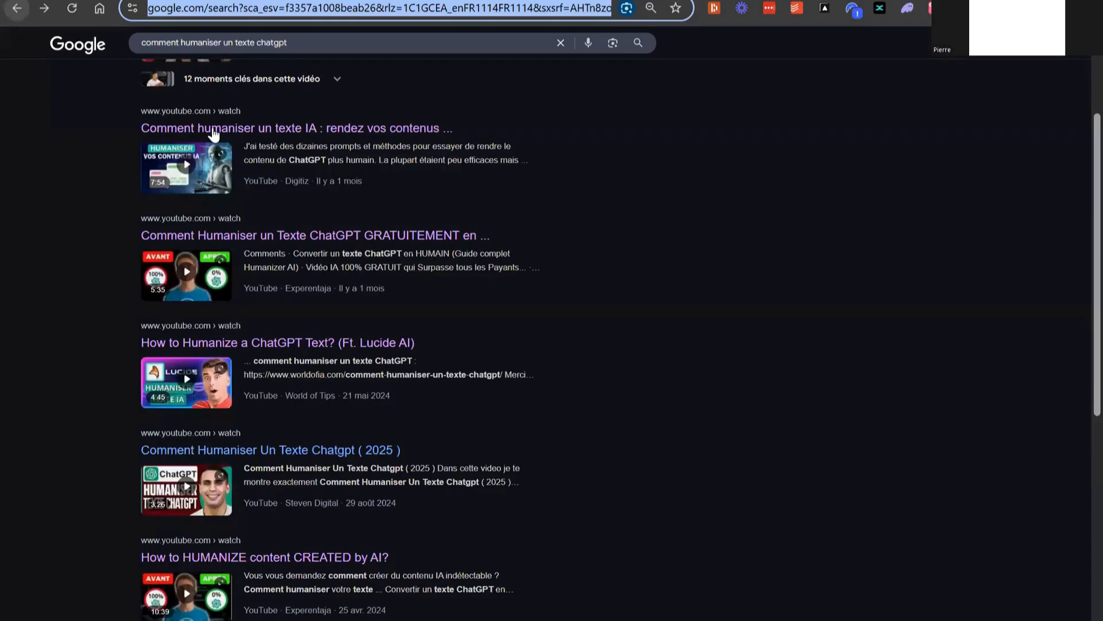
scroll(276, 172, "up", 3)
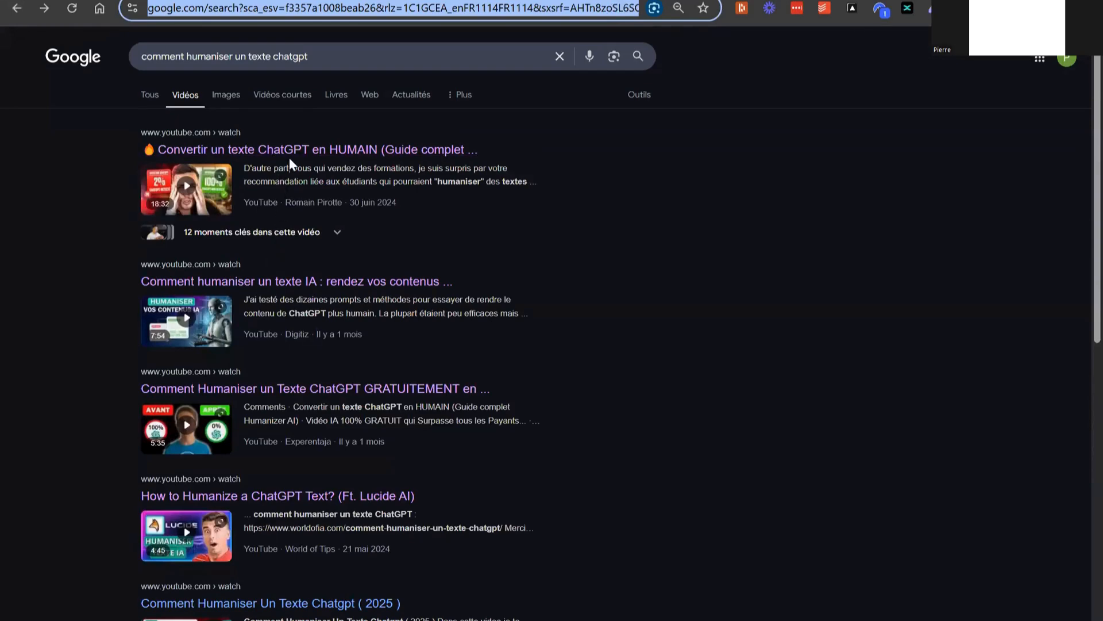
left_click(290, 155)
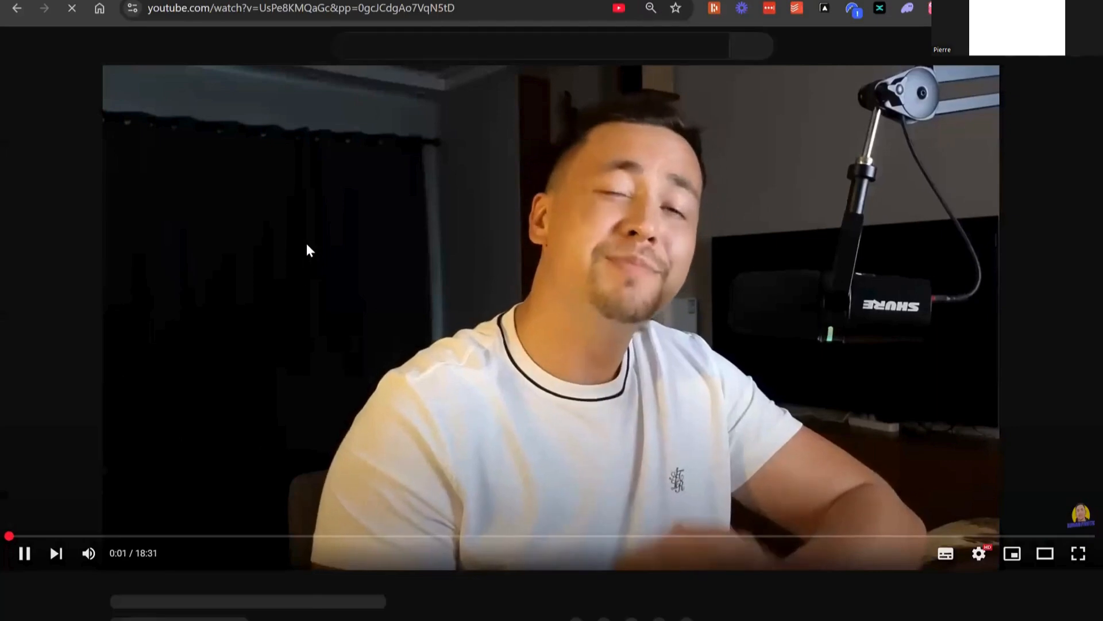
left_click(296, 231)
Copy the YouTube video's URL and insert it after "Tu peux intégrer cette vidéo :" in the Claude prompt
left_click(251, 5)
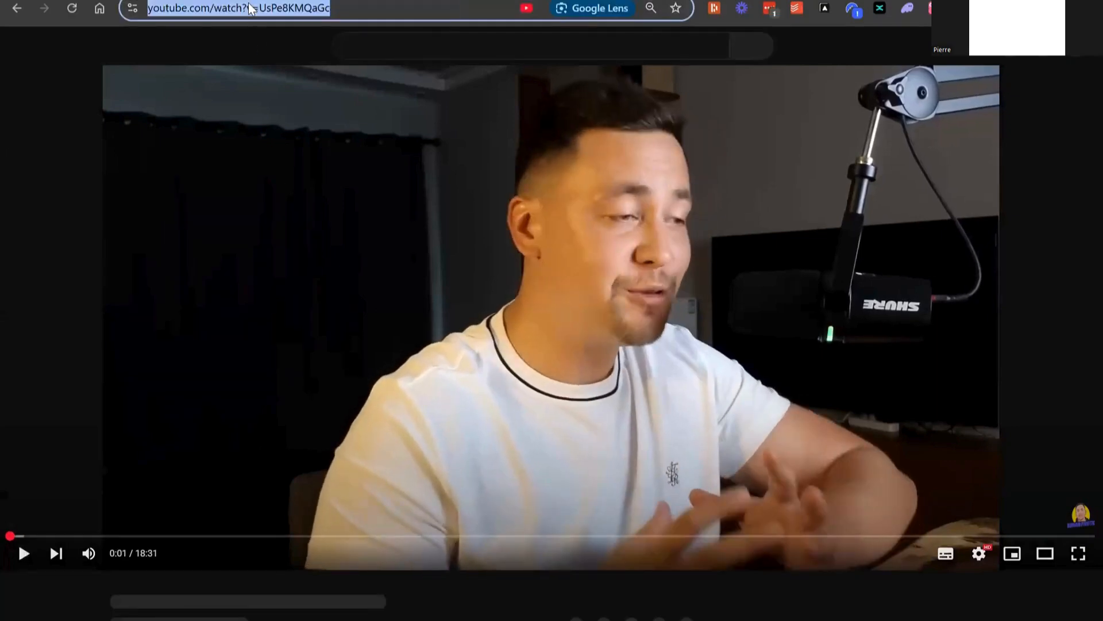
right_click(249, 7)
left_click(228, 13)
right_click(227, 12)
left_click(261, 154)
key("ctrl+Tab")
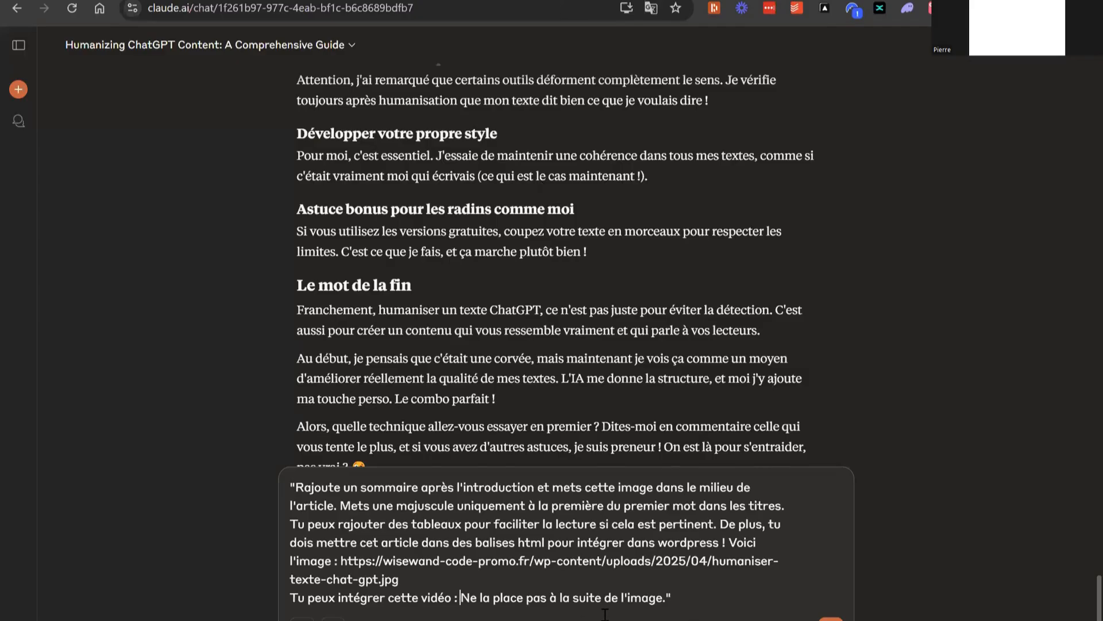
key("ctrl+v")
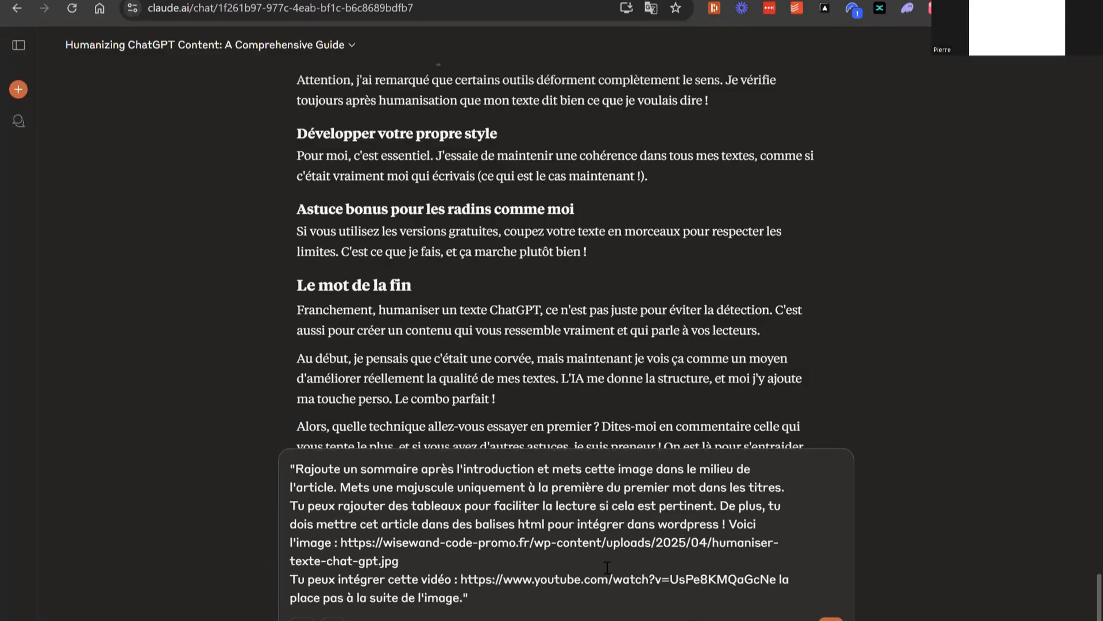
Correct the capitalisation instruction to "à la première lettre du premier mot dans les titres" and send the prompt to Claude
scroll(606, 569, "up", 1)
scroll(526, 443, "down", 5)
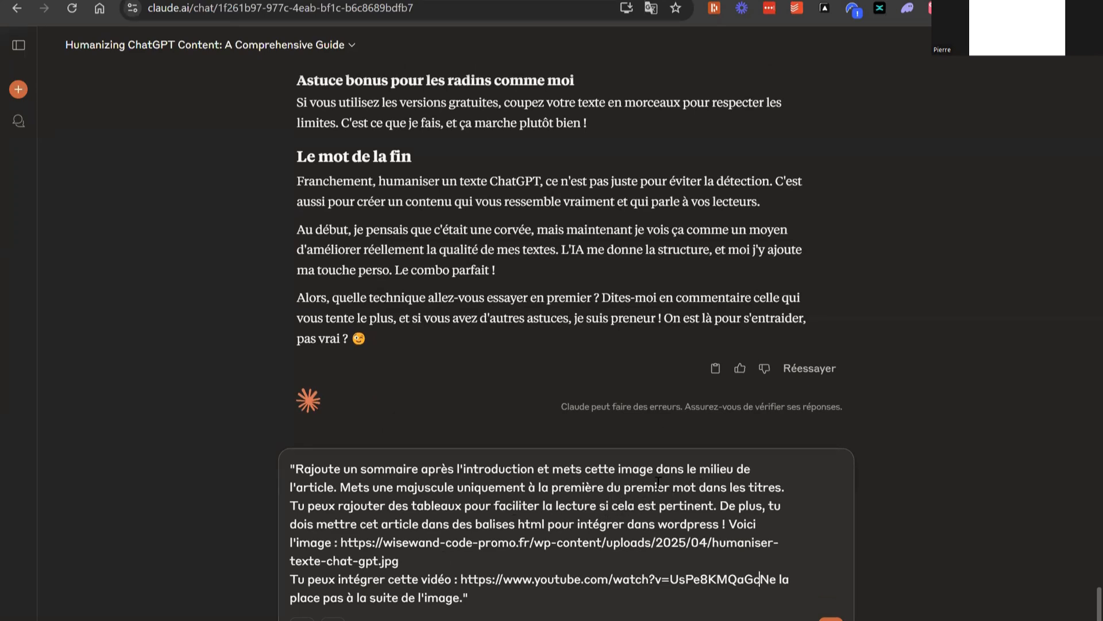
key("BackSpace")
key("BackSpace")
key("BackSpace")
key("BackSpace")
type("lettre")
type(" du premie")
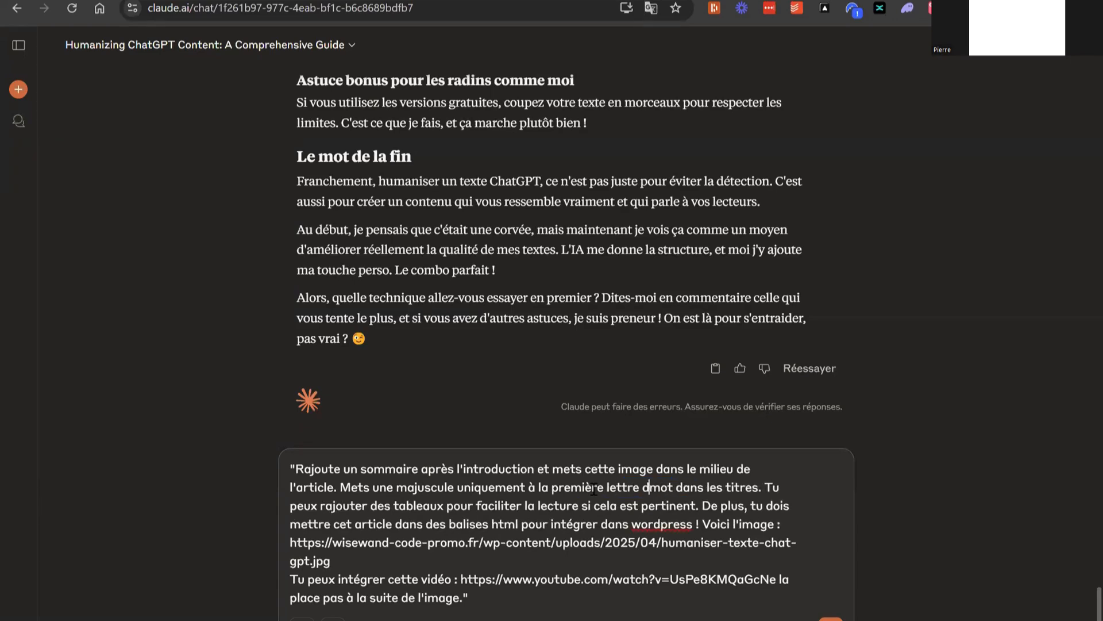
type("r")
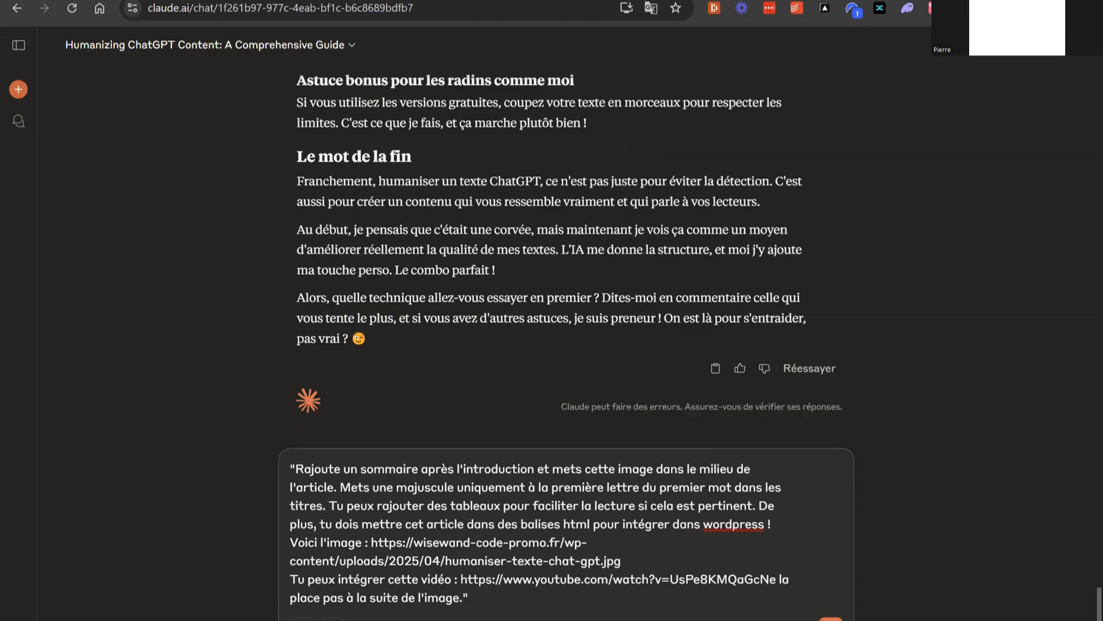
key("Return")
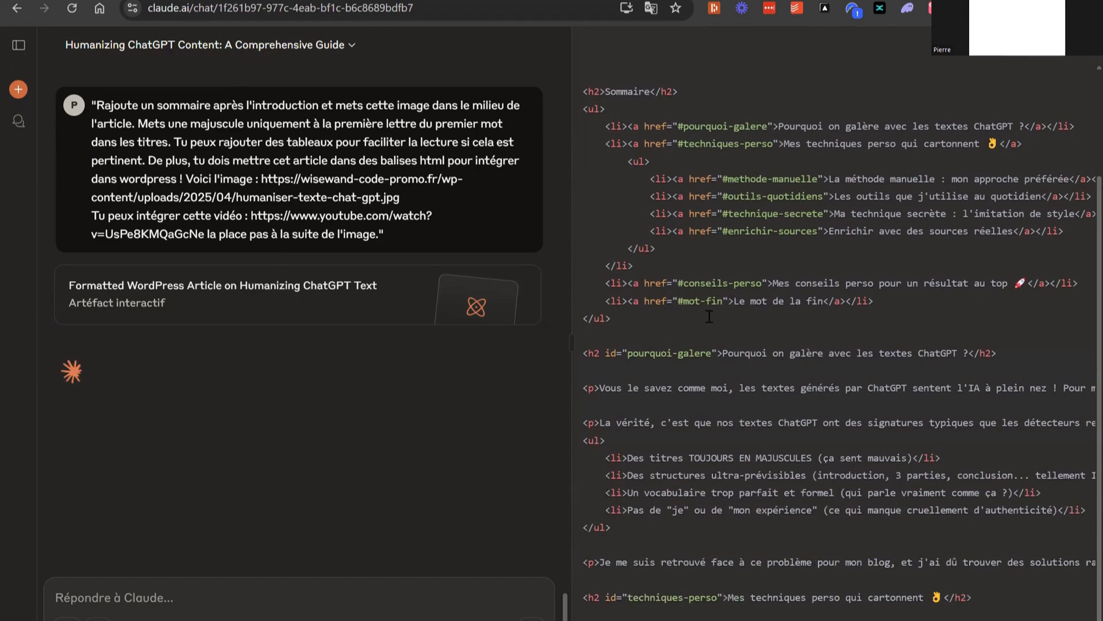
Examine the generated HTML article's code and preview, including its title, table of contents, image and comparison table
scroll(710, 322, "down", 3)
scroll(686, 303, "down", 2)
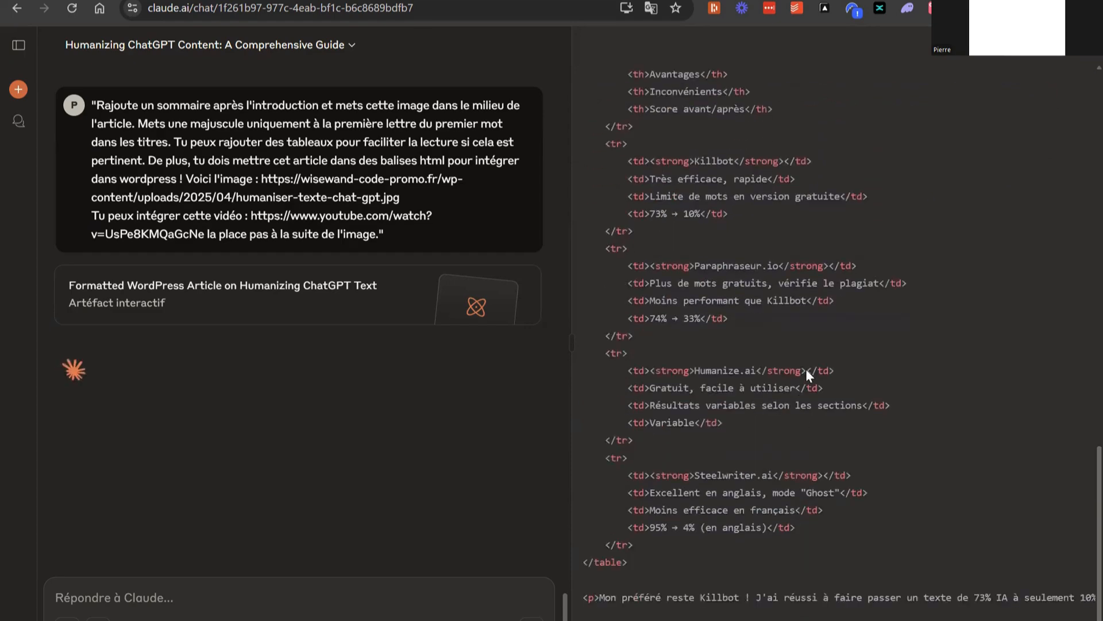
scroll(806, 368, "up", 15)
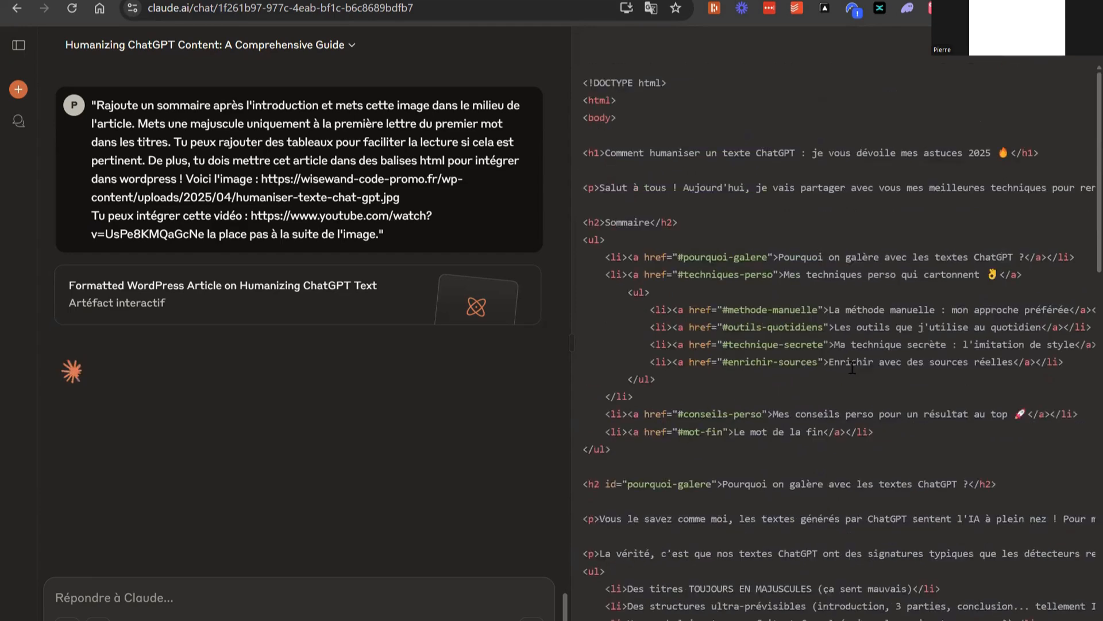
scroll(811, 264, "down", 15)
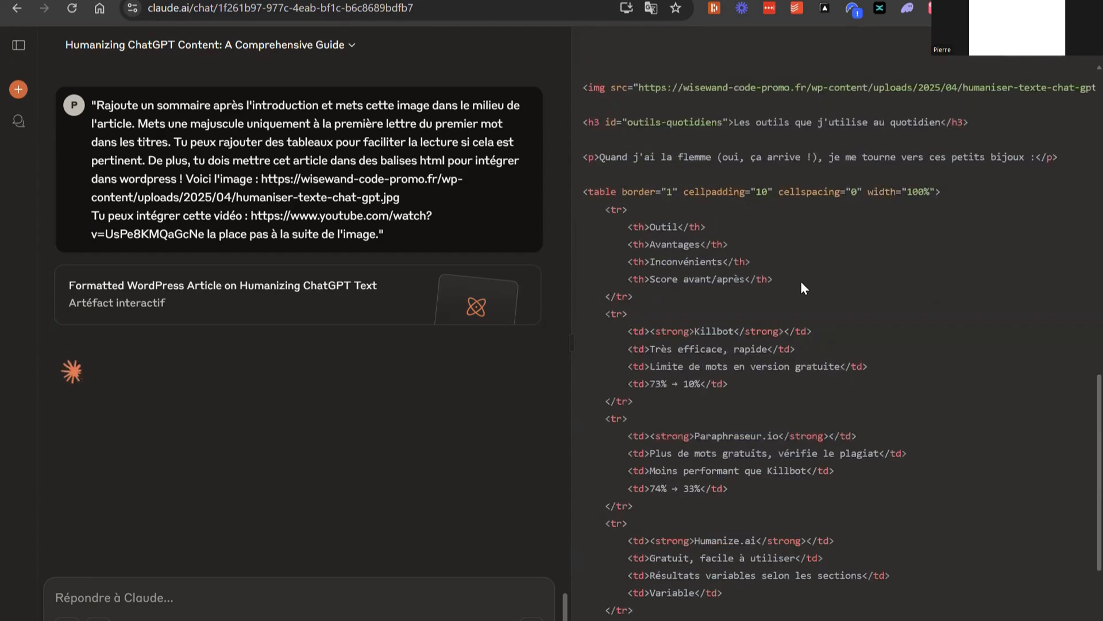
scroll(800, 299, "up", 15)
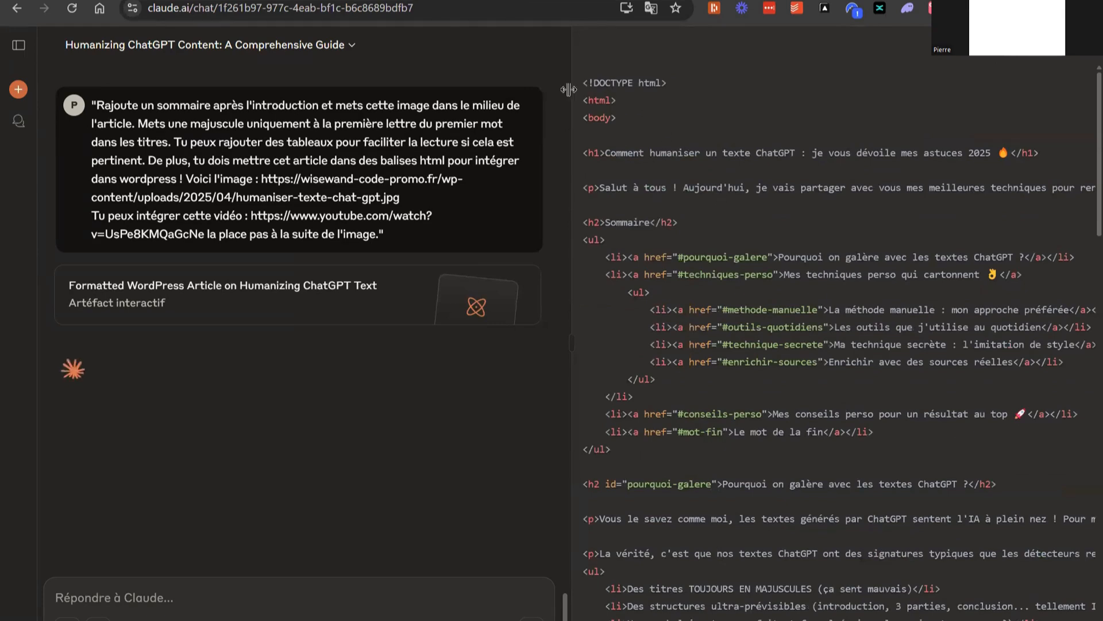
left_click_drag(582, 82, 787, 394)
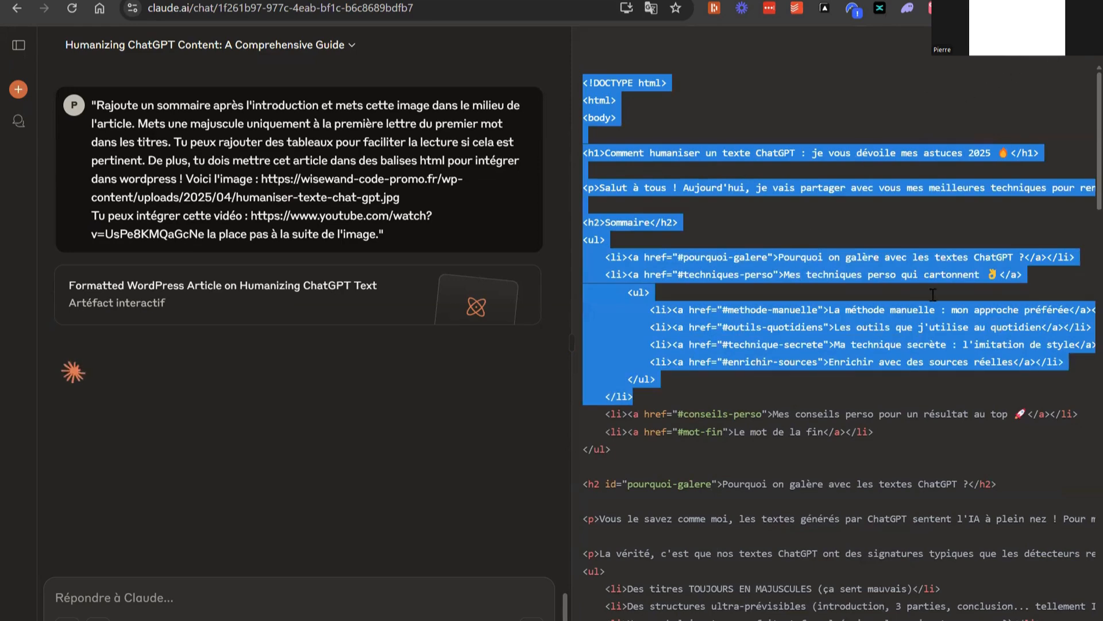
scroll(875, 348, "down", 20)
scroll(875, 349, "down", 10)
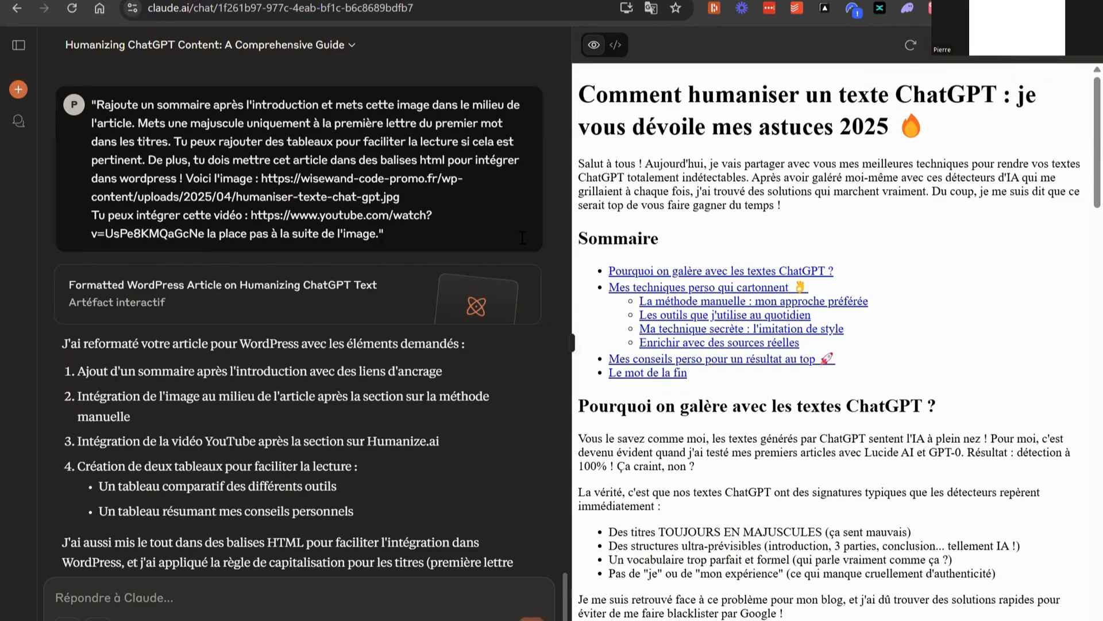
left_click_drag(583, 89, 890, 256)
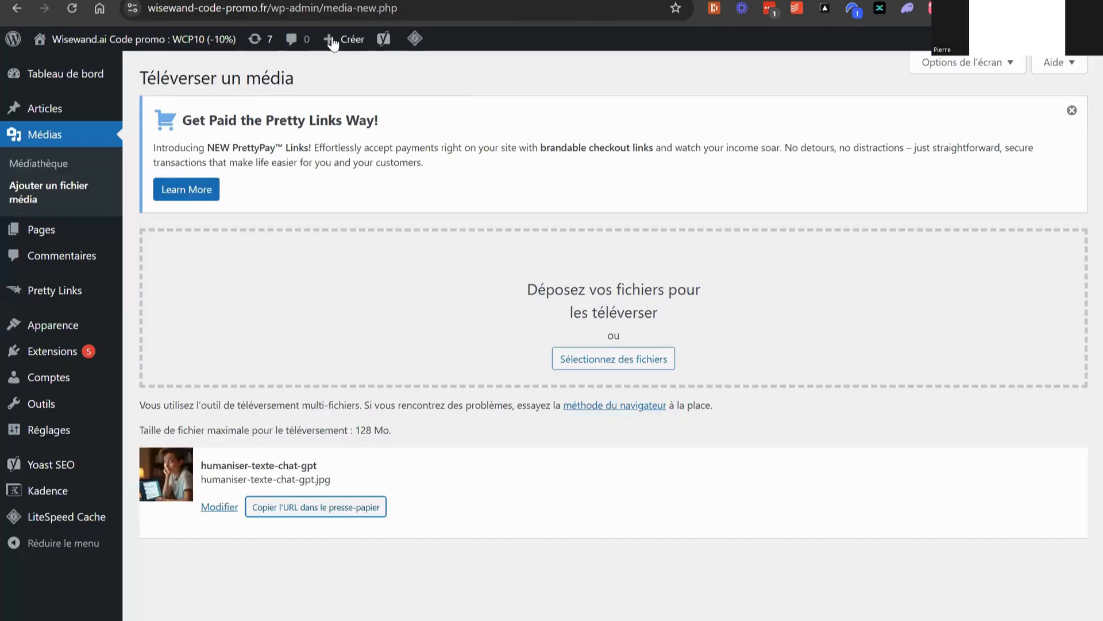
Create a new WordPress article, add an HTML personnalisé block, and paste Claude's HTML code into it
mouse_move(339, 39)
left_click(347, 67)
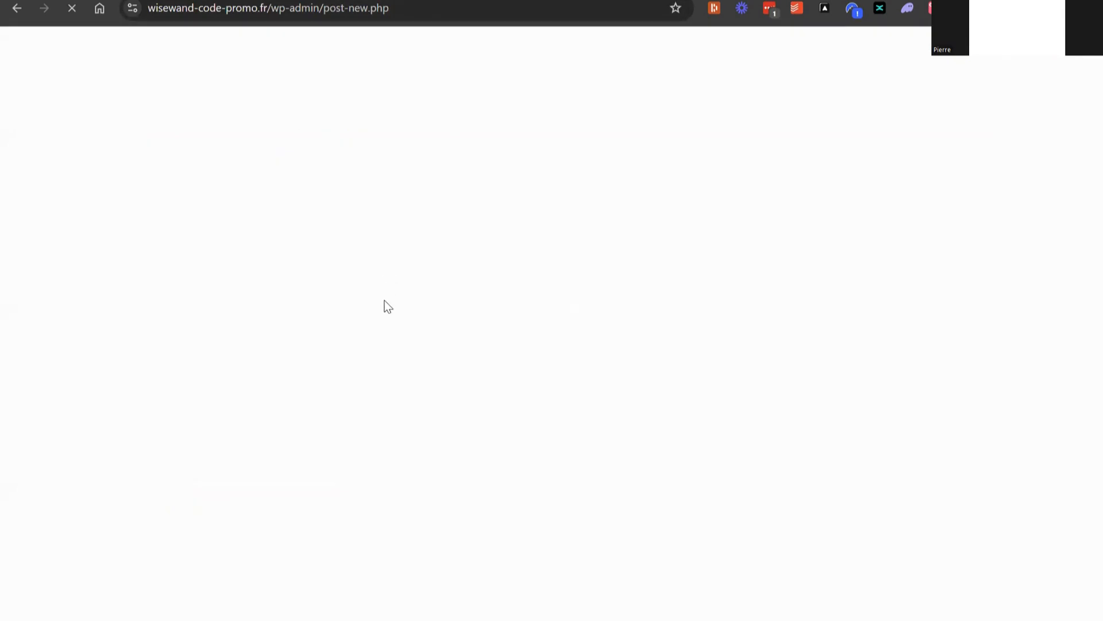
left_click(710, 195)
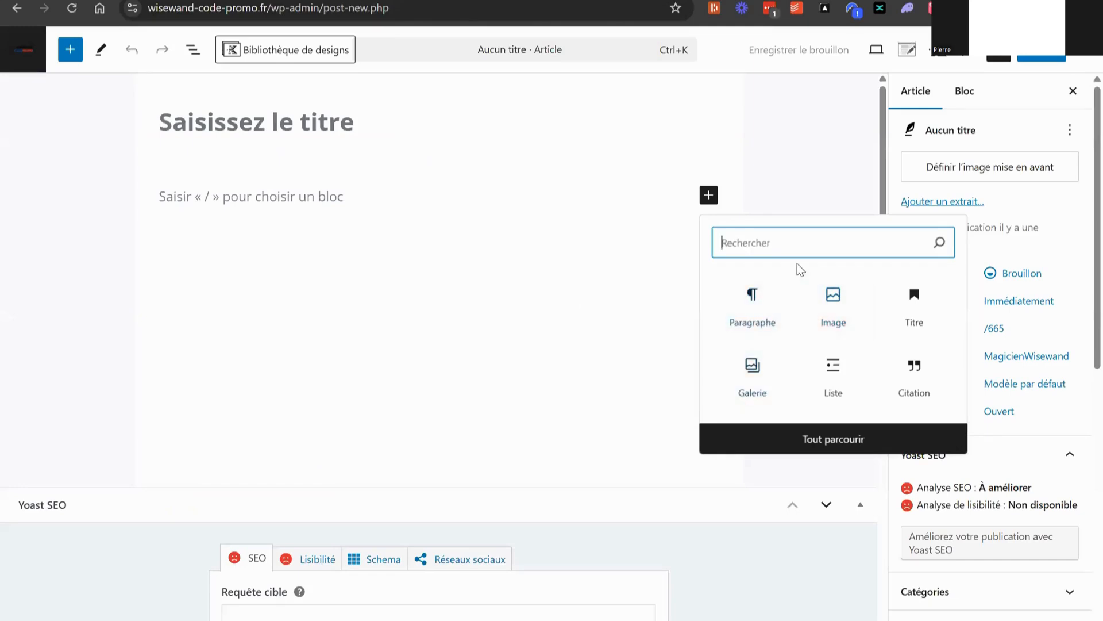
type("htm")
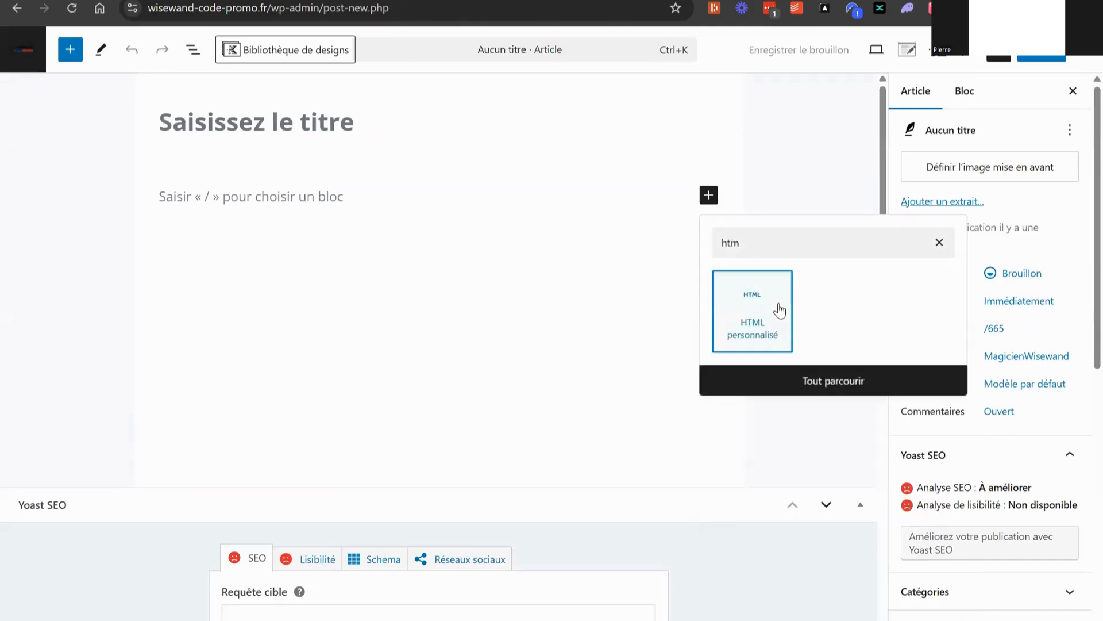
left_click(780, 311)
key("ctrl+v")
scroll(324, 233, "up", 20)
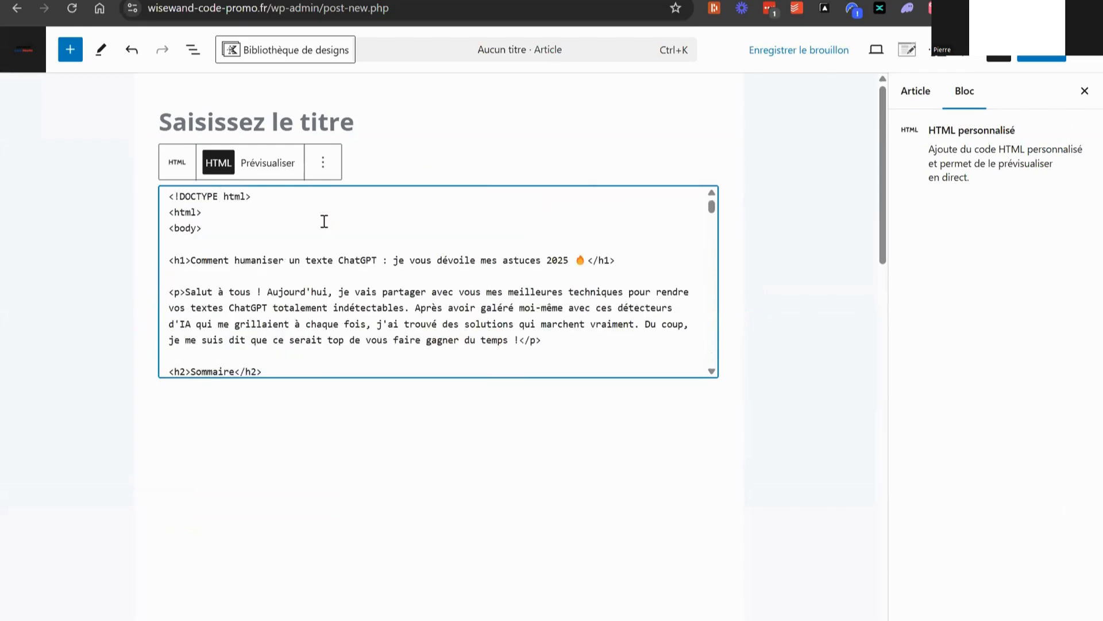
Move "Comment humaniser un texte ChatGPT" from the code's h1 heading into the article title and end it with " ?"
scroll(324, 221, "up", 1)
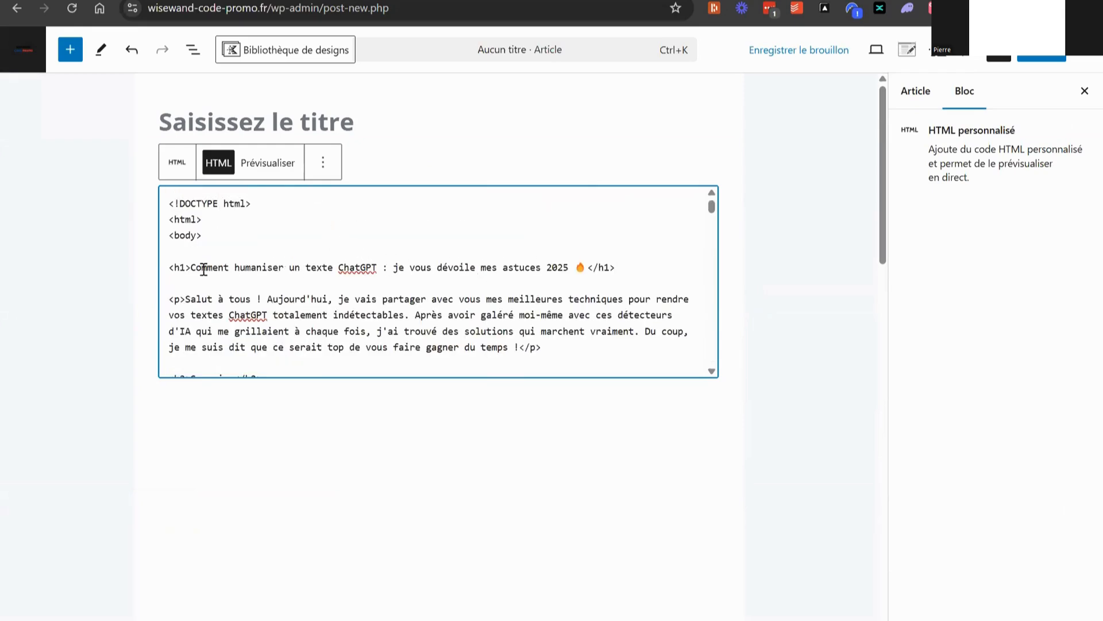
left_click_drag(192, 268, 379, 262)
right_click(367, 265)
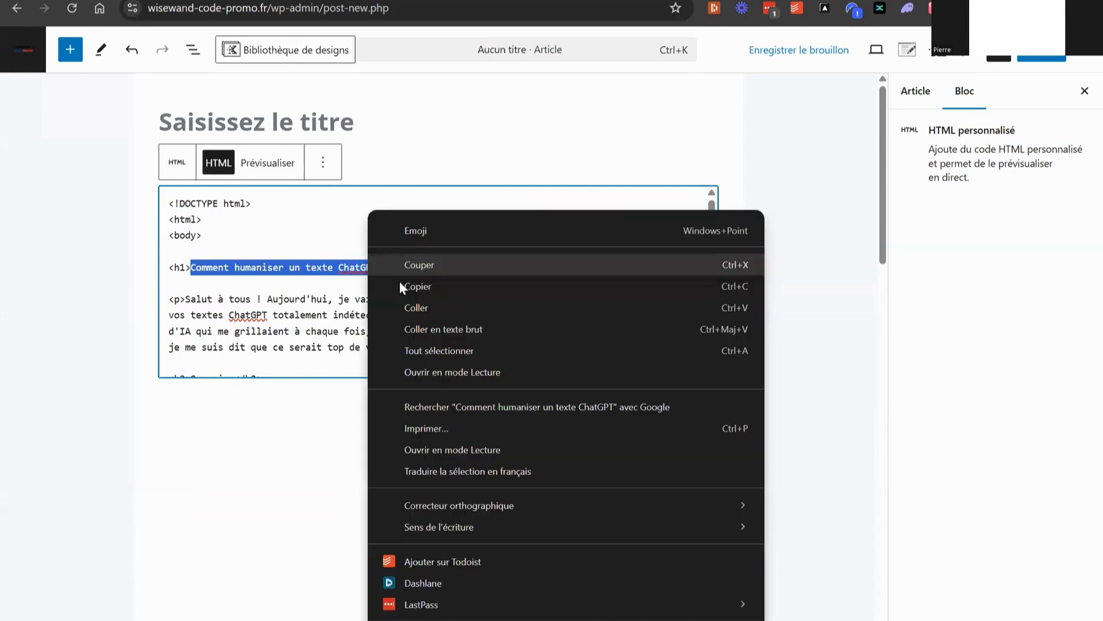
left_click(440, 264)
left_click(344, 117)
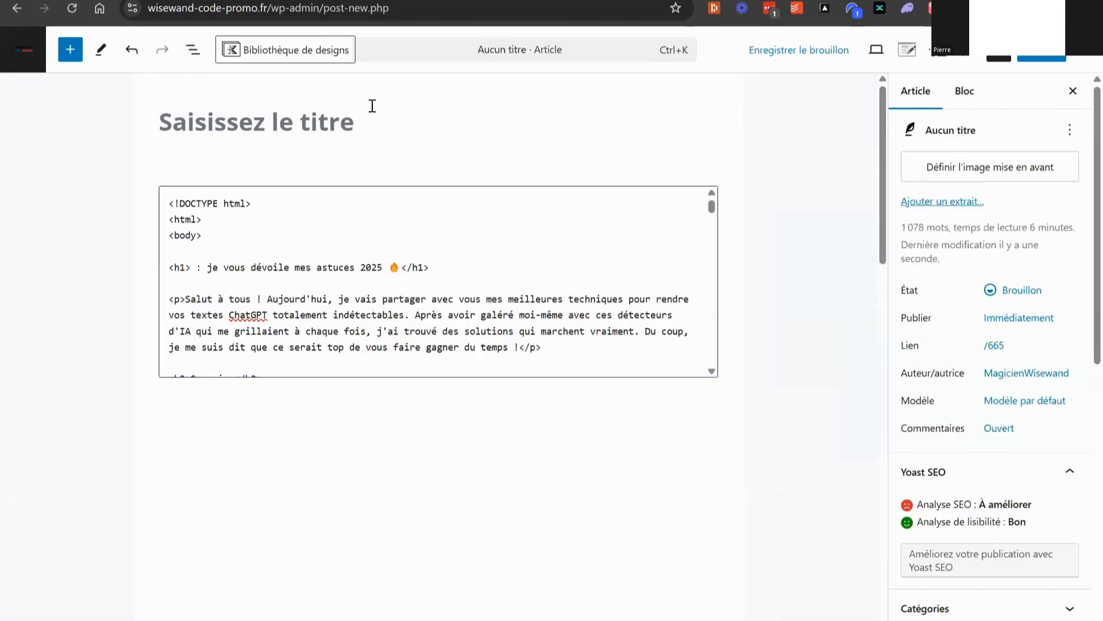
key("ctrl+v")
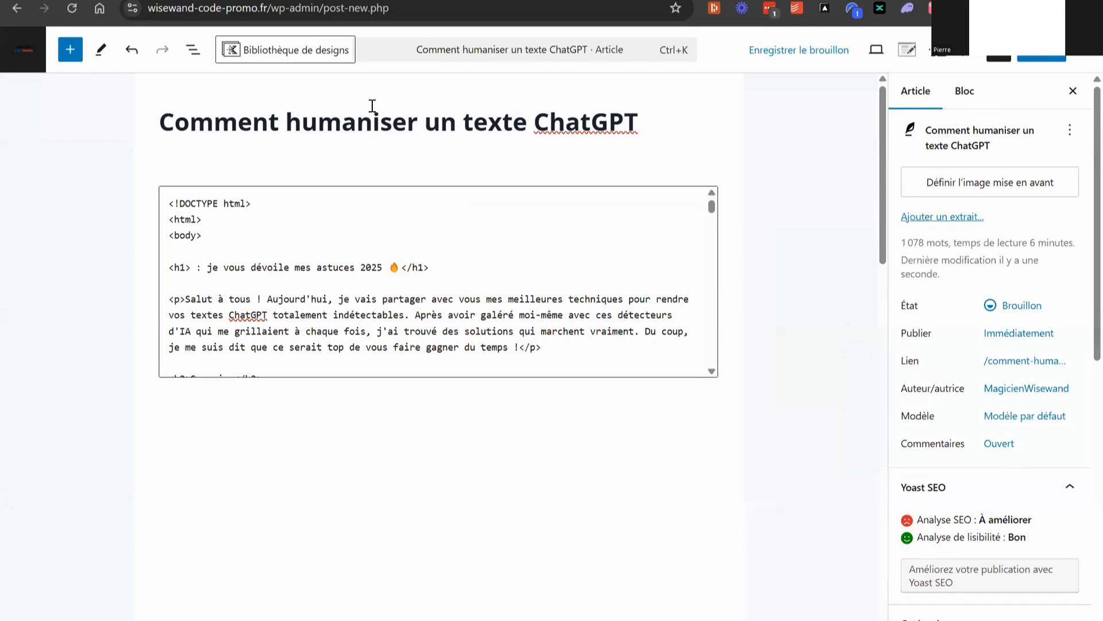
type("?")
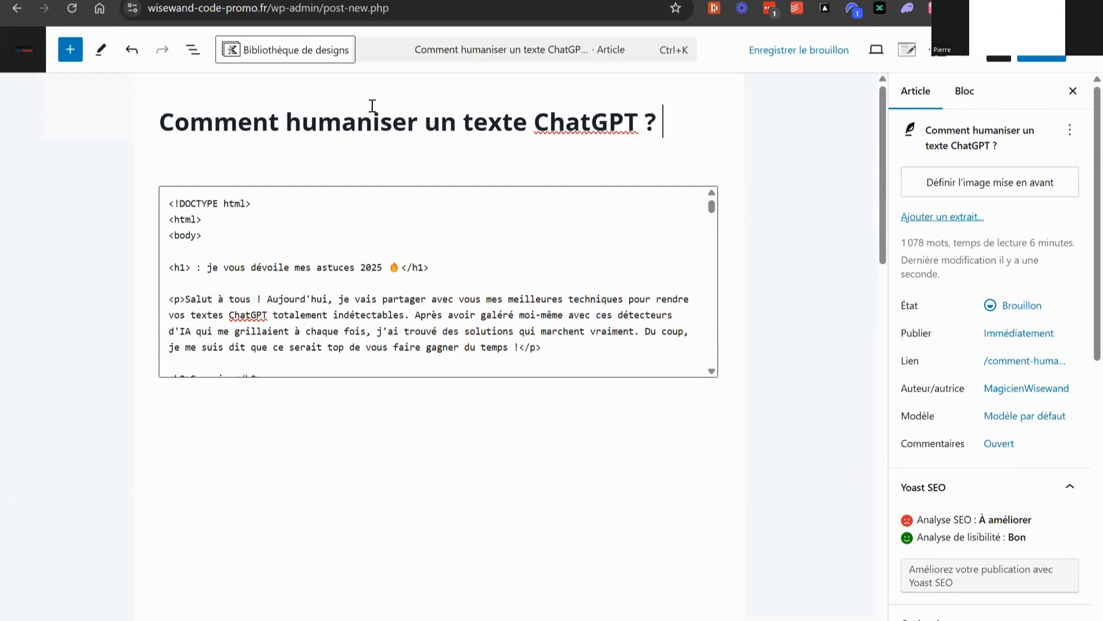
Delete the remaining h1 line ": je vous dévoile mes astuces 2025" from the HTML block and deselect the block
triple_click(403, 272)
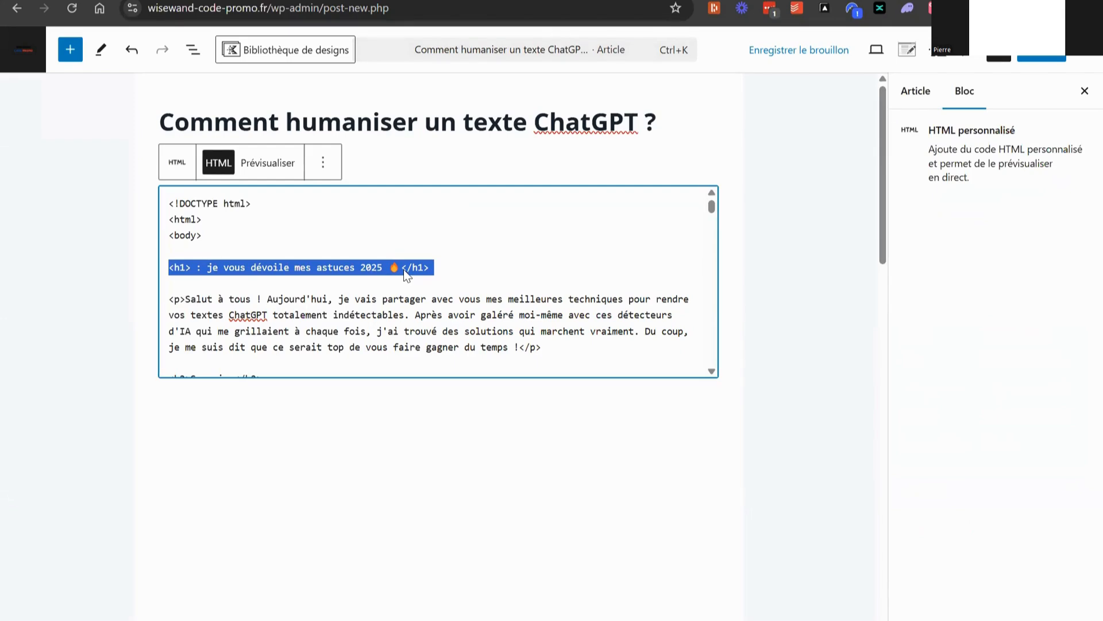
key("BackSpace")
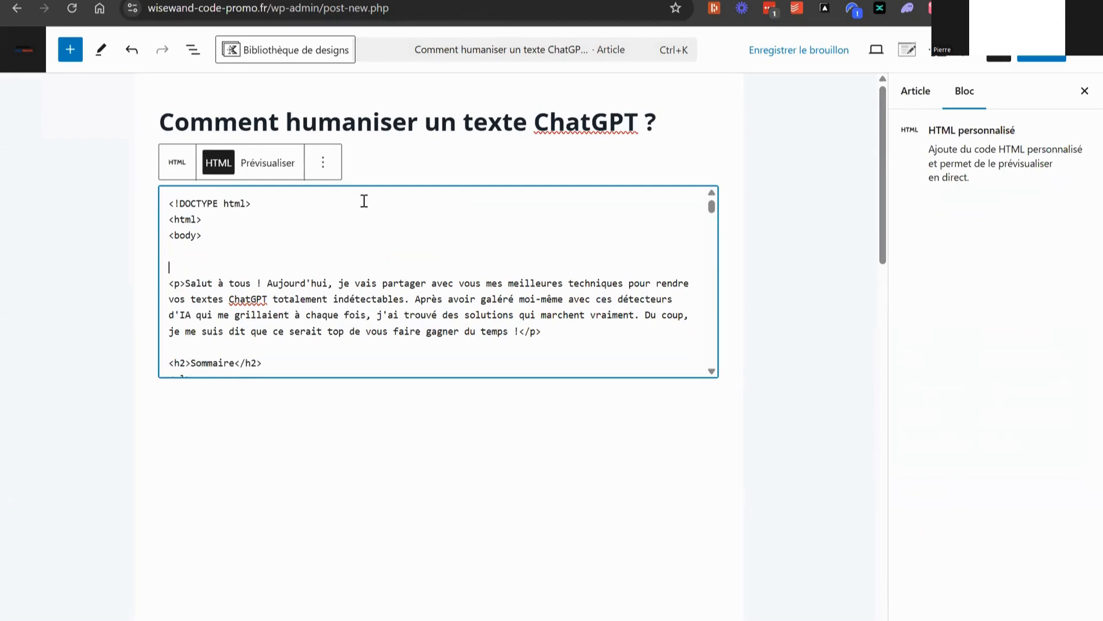
left_click(823, 131)
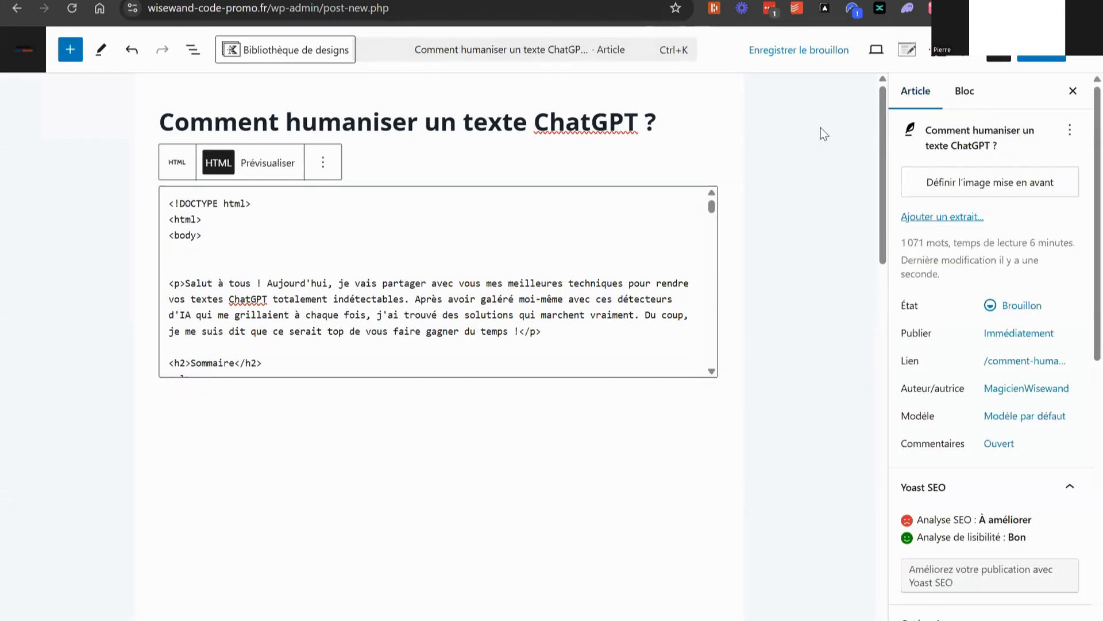
Check the article's publication date options, then shorten its URL slug to humaniser-texte-chatgpt
left_click(1031, 333)
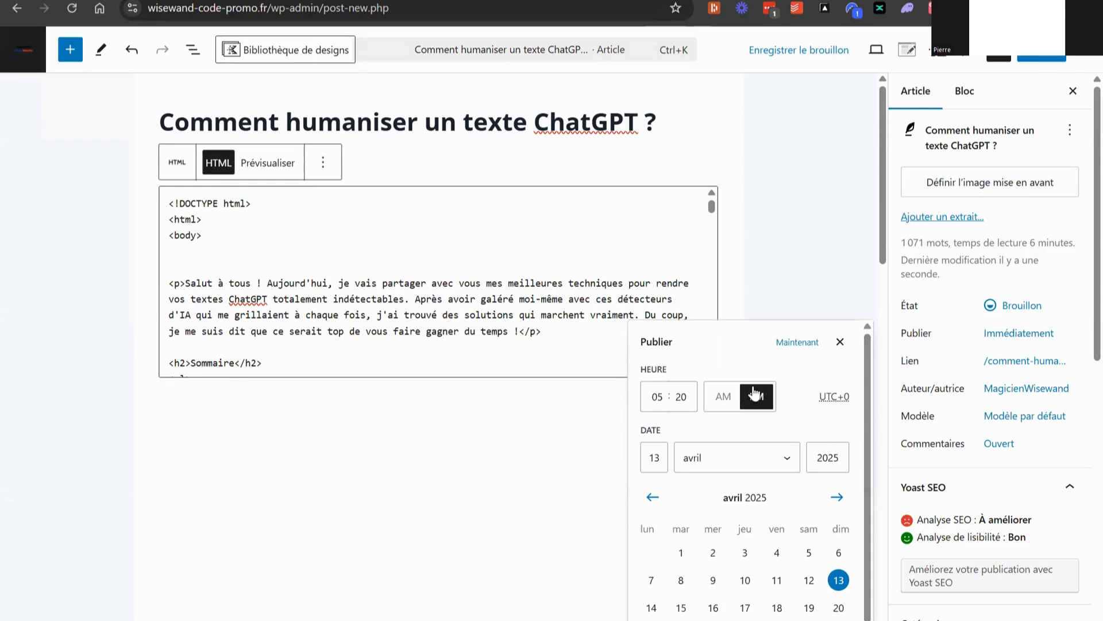
left_click(950, 277)
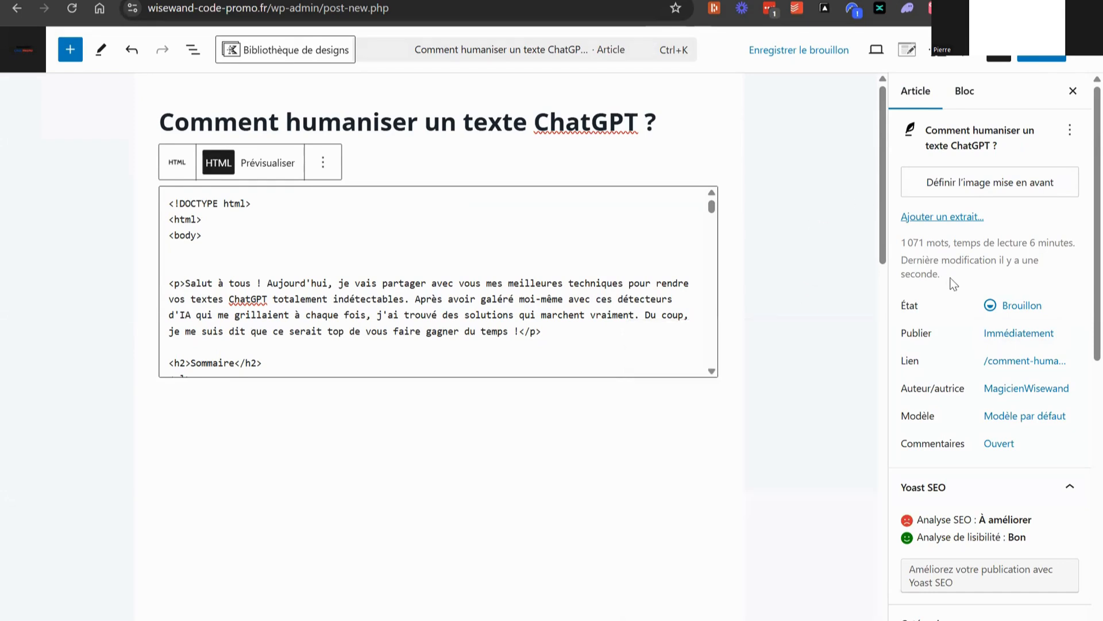
left_click(994, 362)
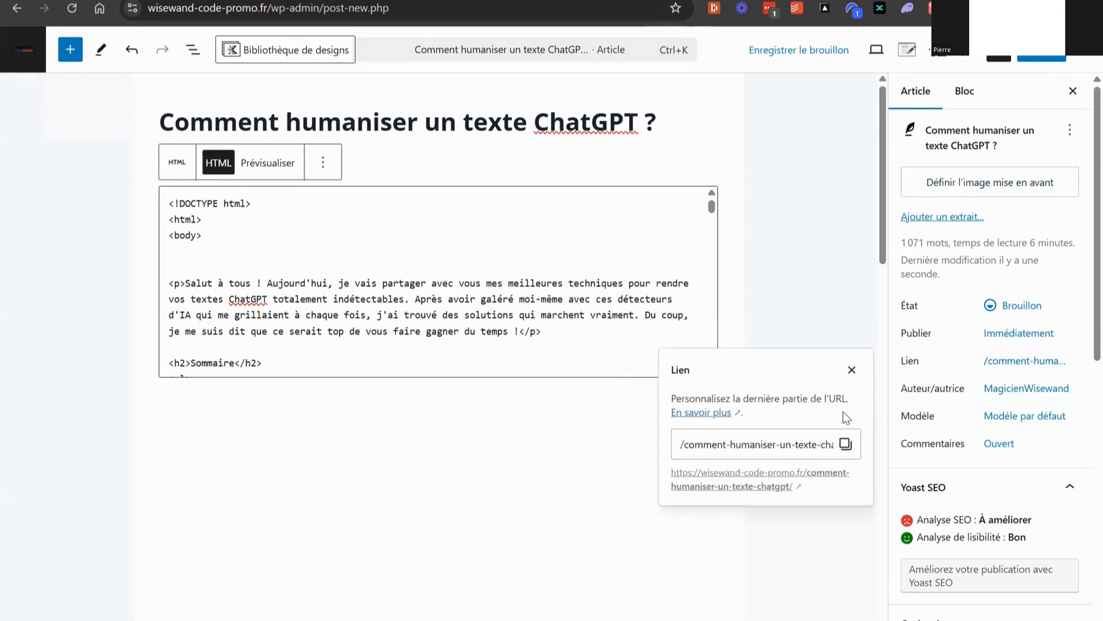
left_click_drag(824, 445, 654, 453)
key("BackSpace")
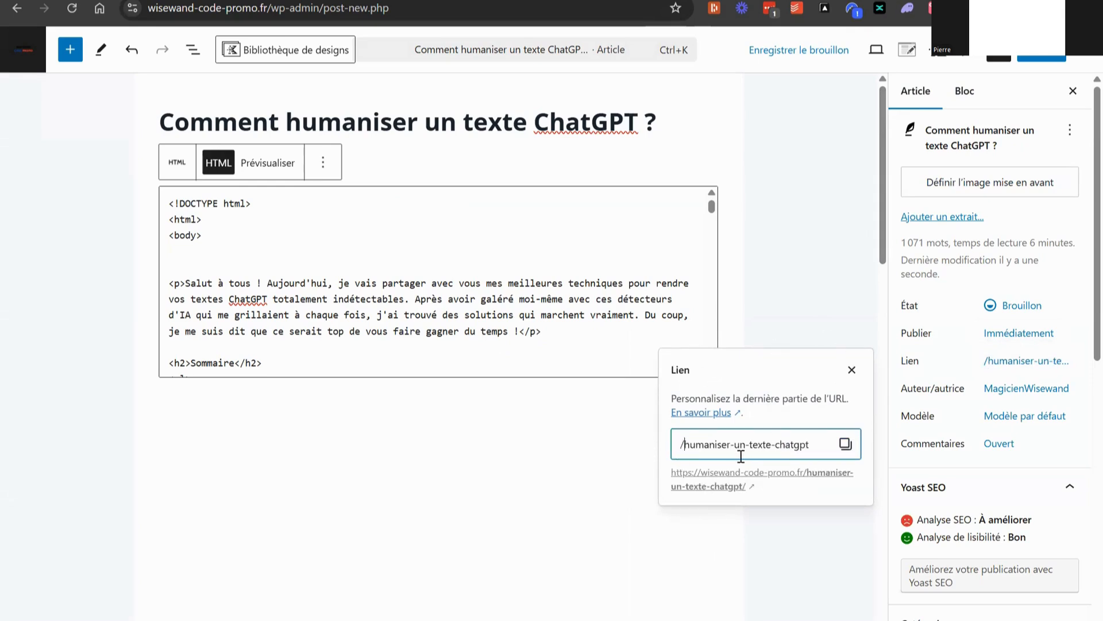
double_click(739, 446)
key("BackSpace")
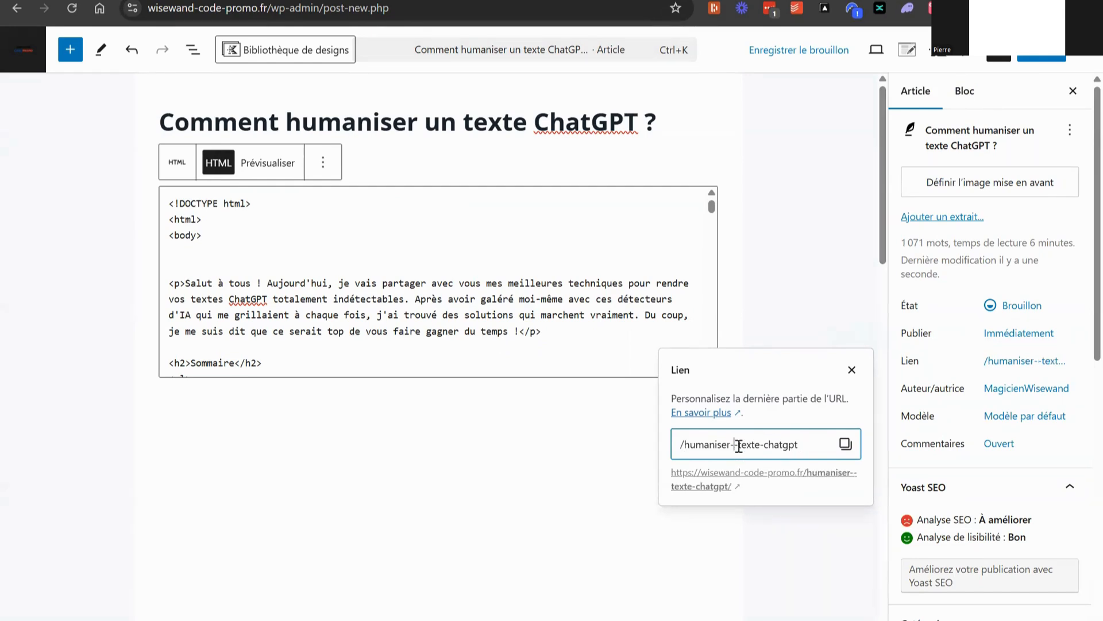
key("BackSpace")
left_click(852, 370)
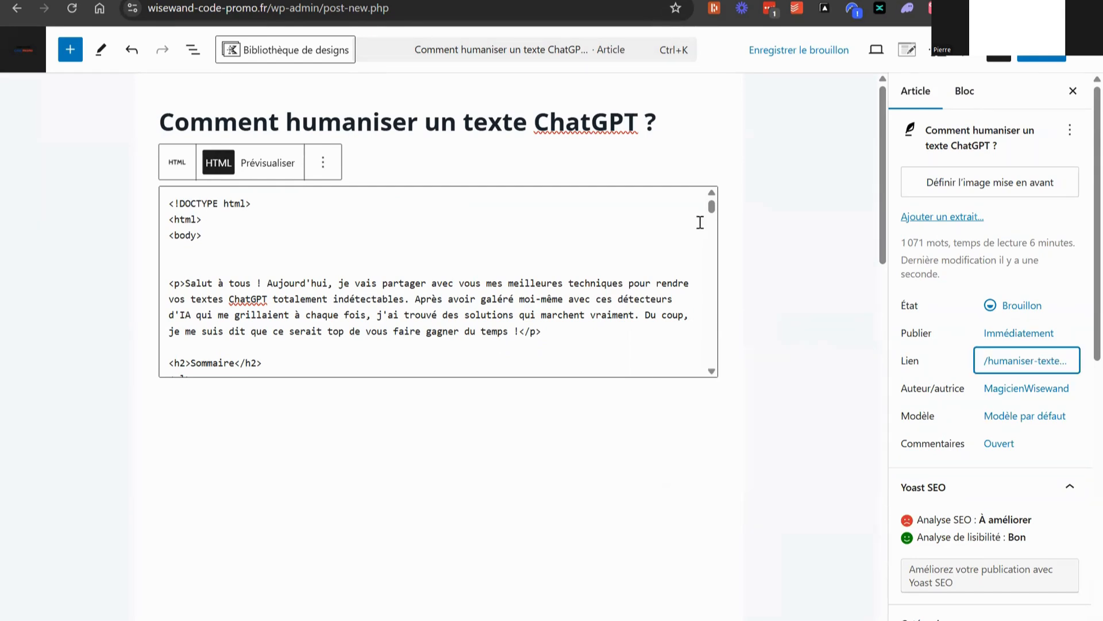
Publish the article and open its live page
left_click(1041, 57)
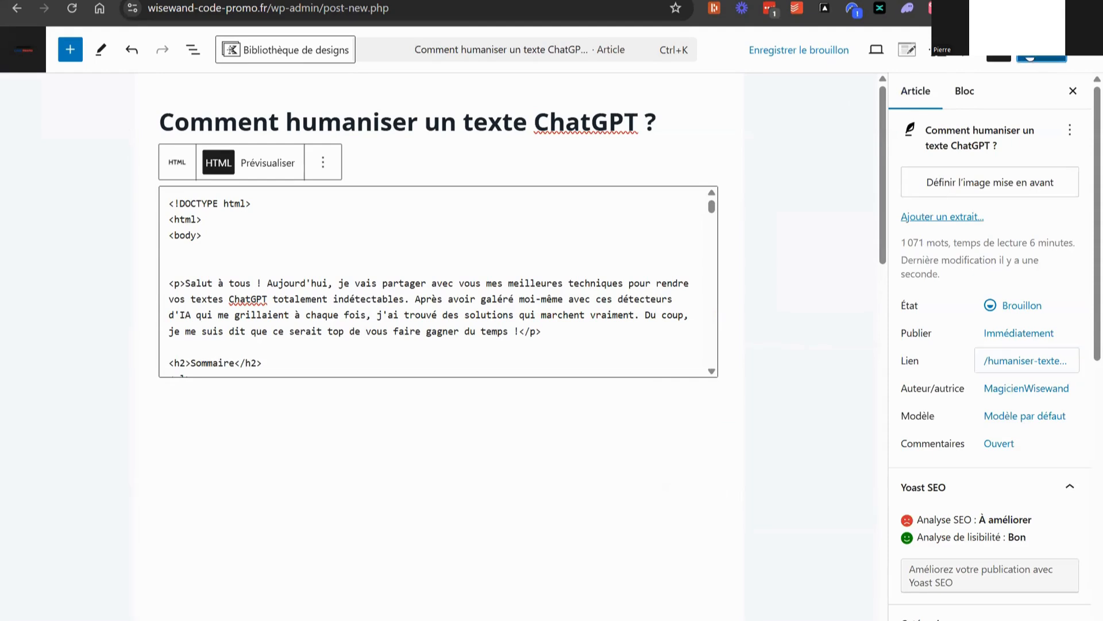
left_click(1037, 57)
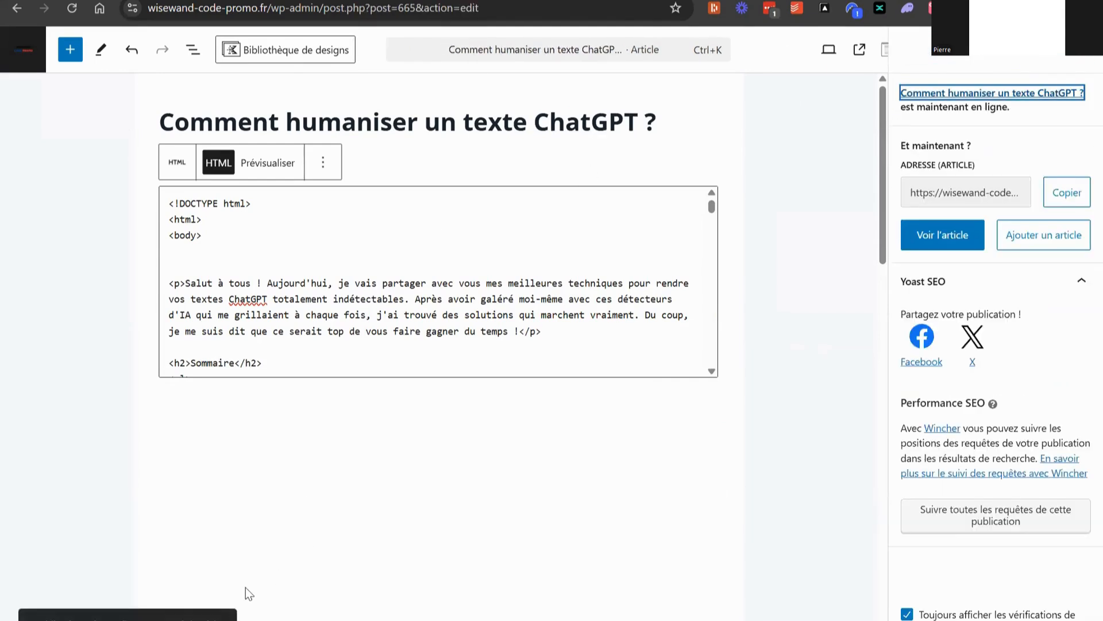
left_click(201, 618)
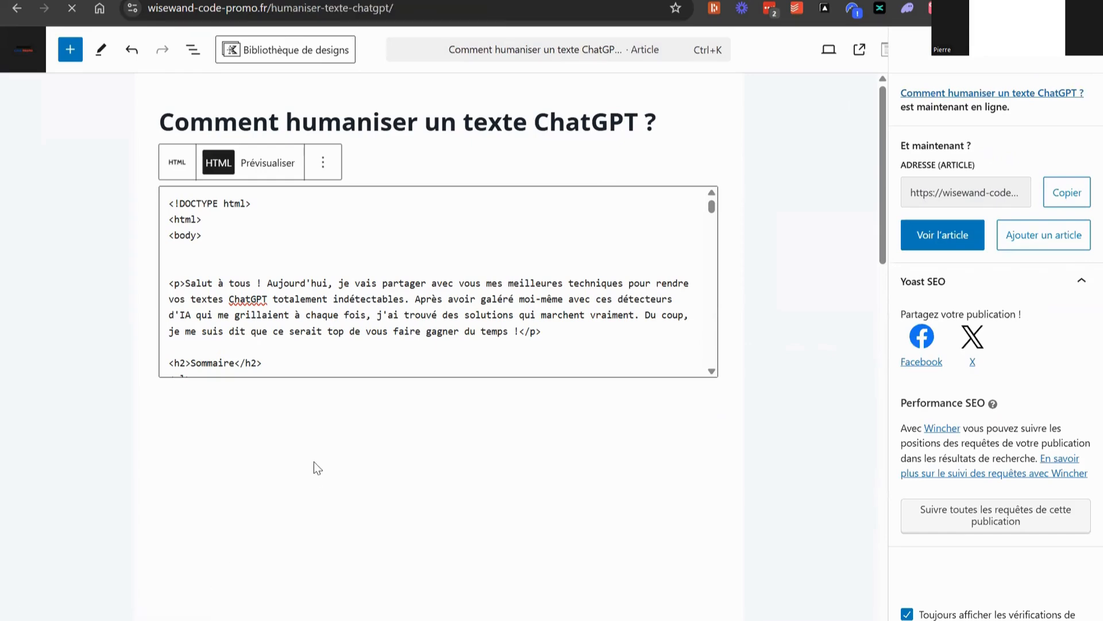
Examine the published article's layout from introduction to conclusion, including the table of contents, image, comparison tables and embedded YouTube video
scroll(527, 317, "down", 3)
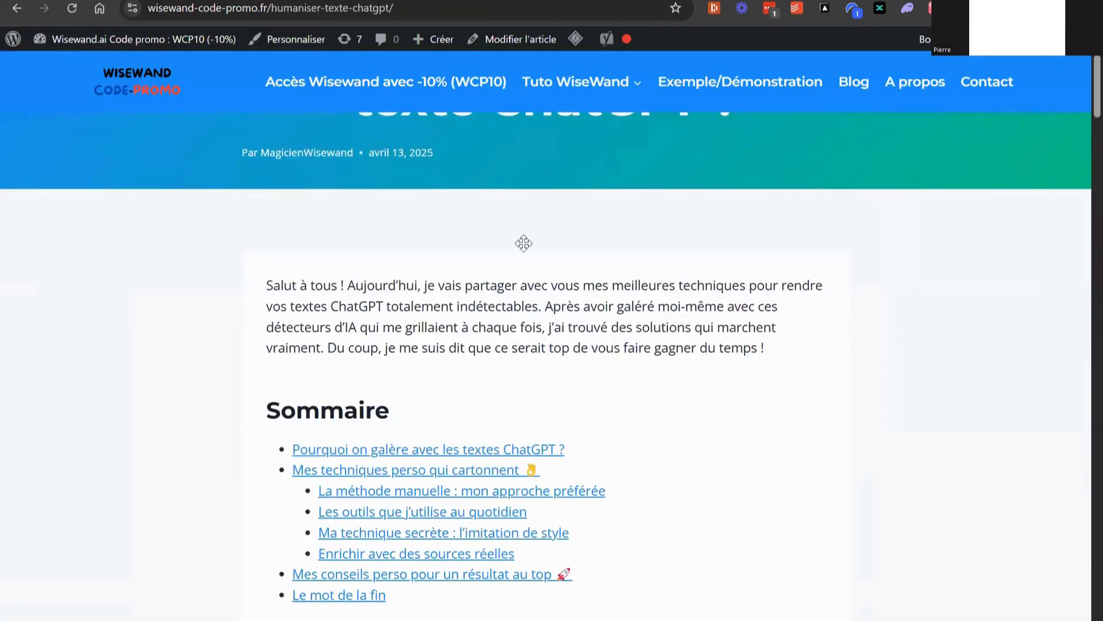
scroll(524, 243, "down", 12)
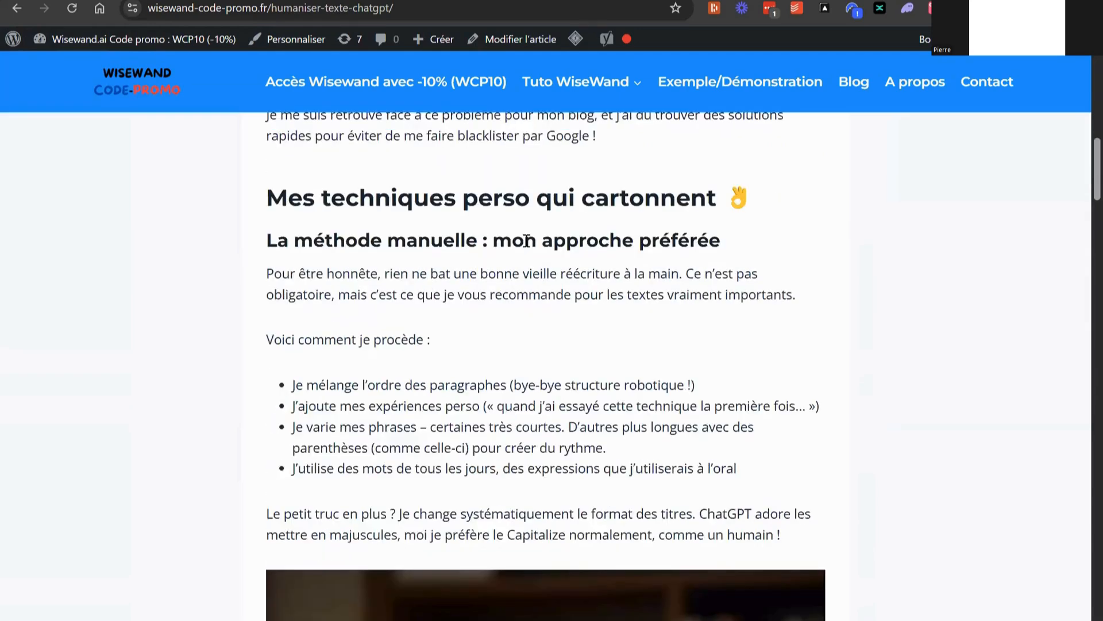
scroll(527, 241, "down", 4)
scroll(527, 241, "down", 10)
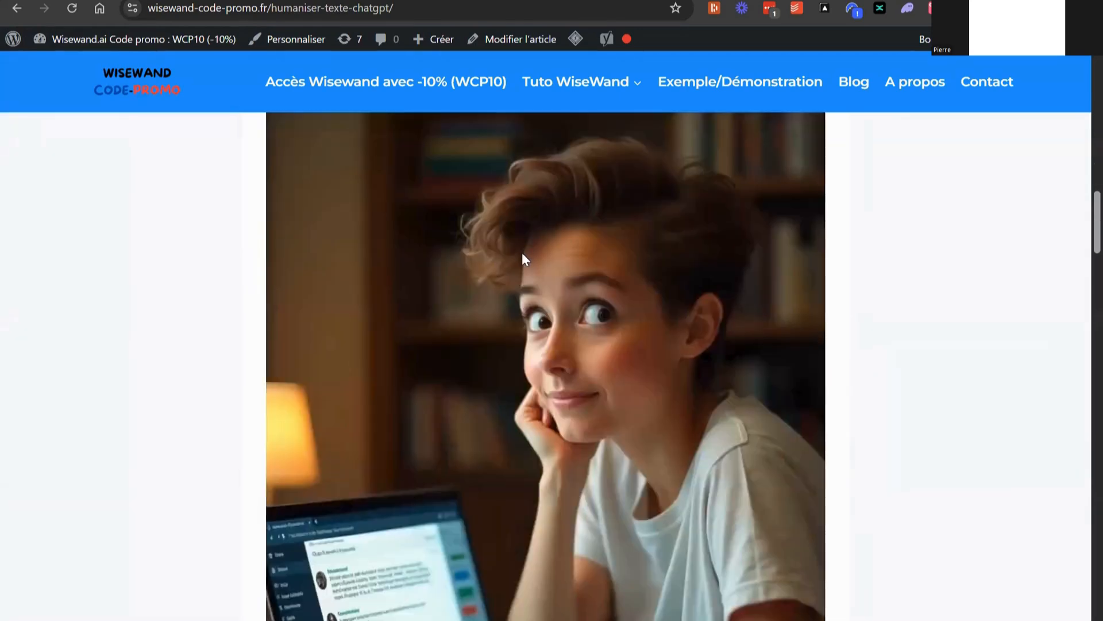
scroll(559, 289, "down", 12)
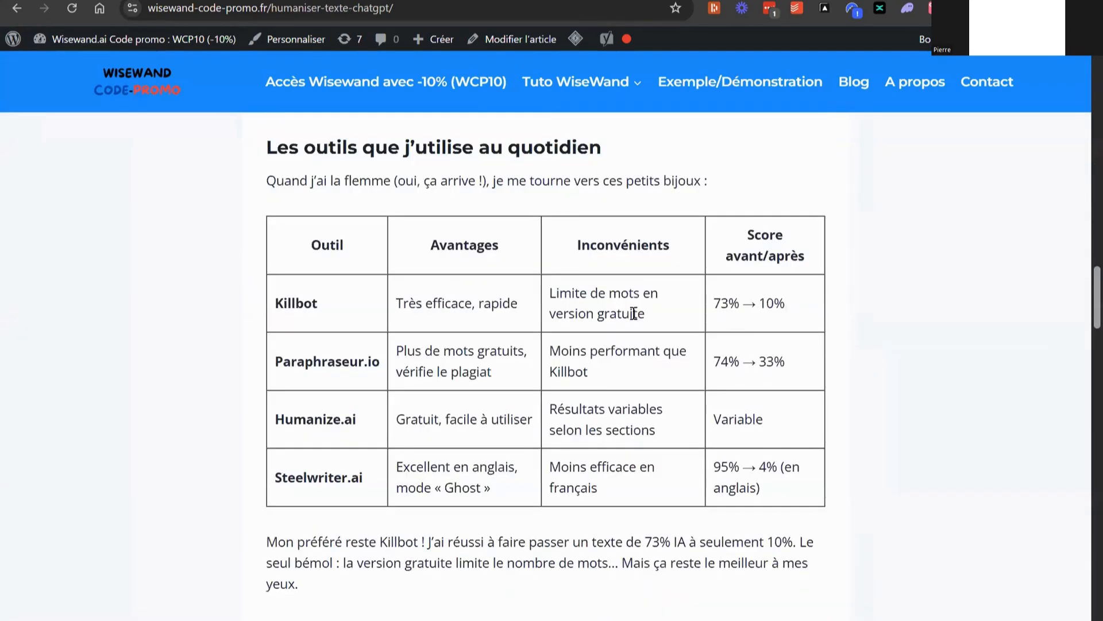
scroll(460, 270, "down", 5)
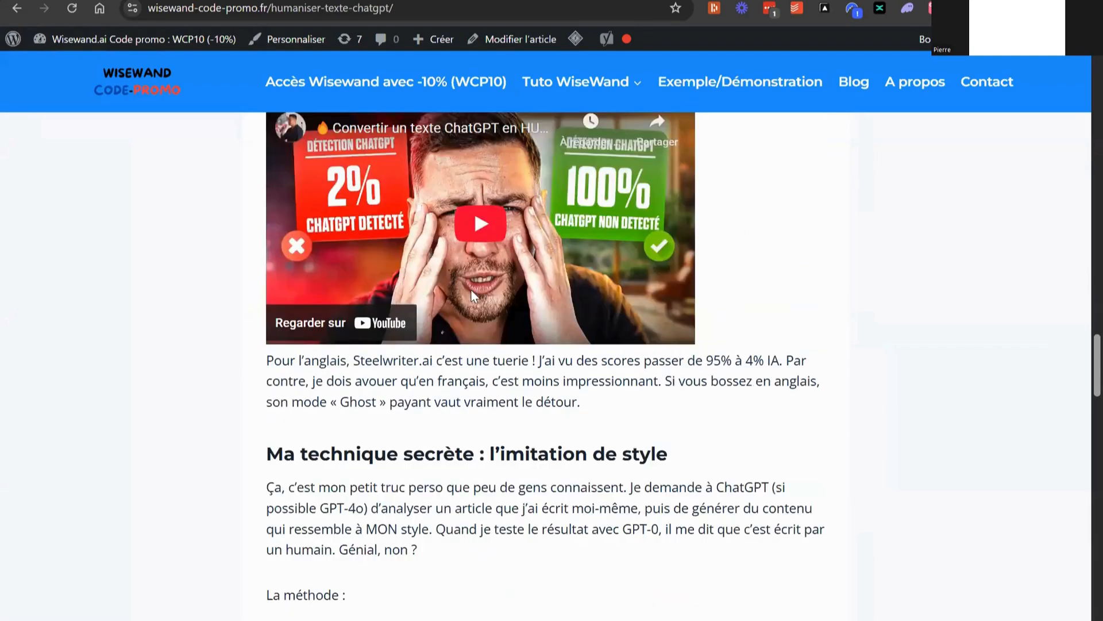
scroll(476, 302, "down", 9)
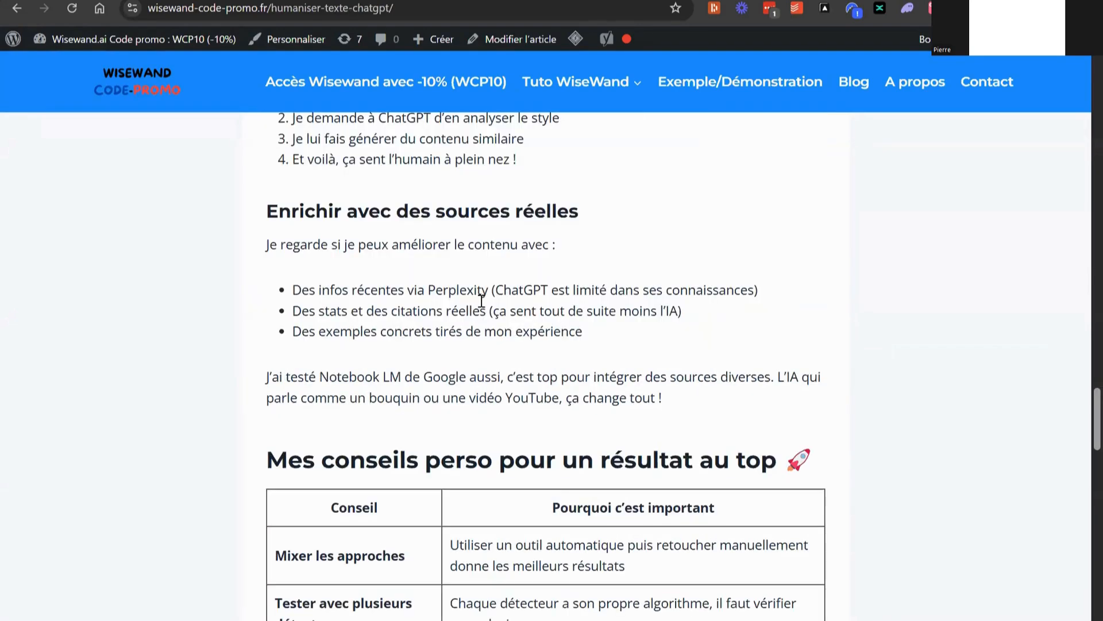
scroll(481, 300, "down", 13)
scroll(482, 300, "down", 5)
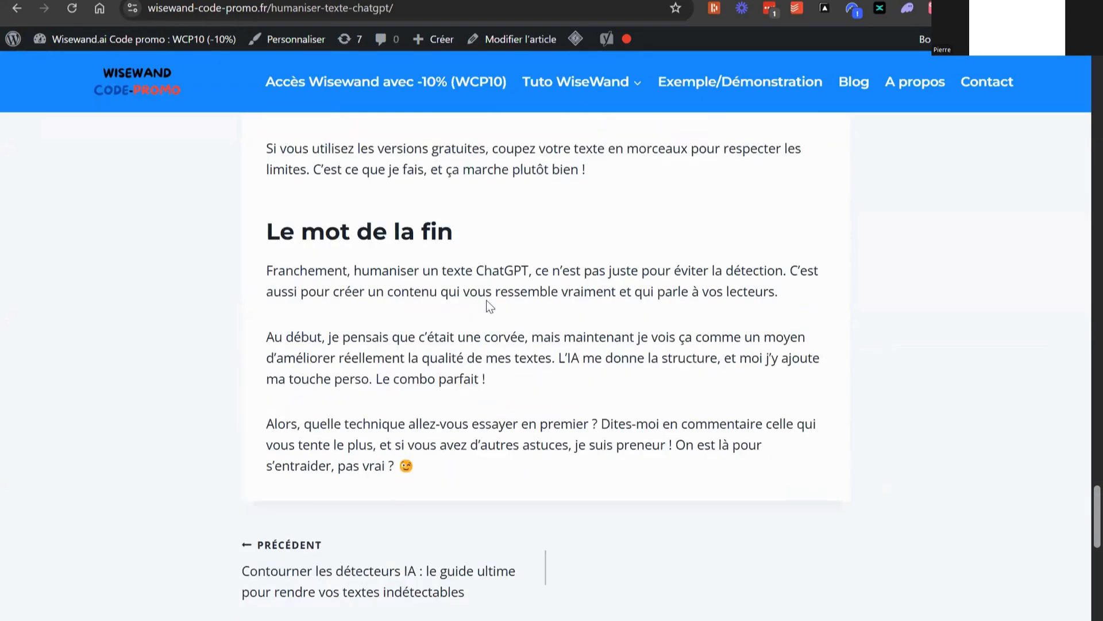
scroll(542, 336, "up", 20)
scroll(560, 328, "up", 19)
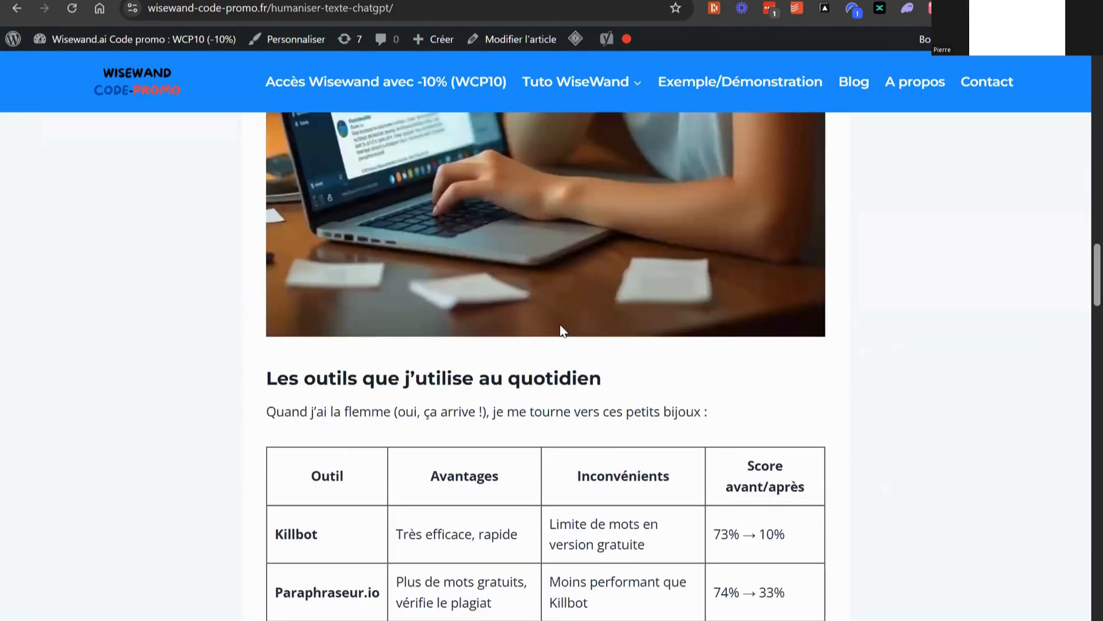
scroll(535, 361, "up", 20)
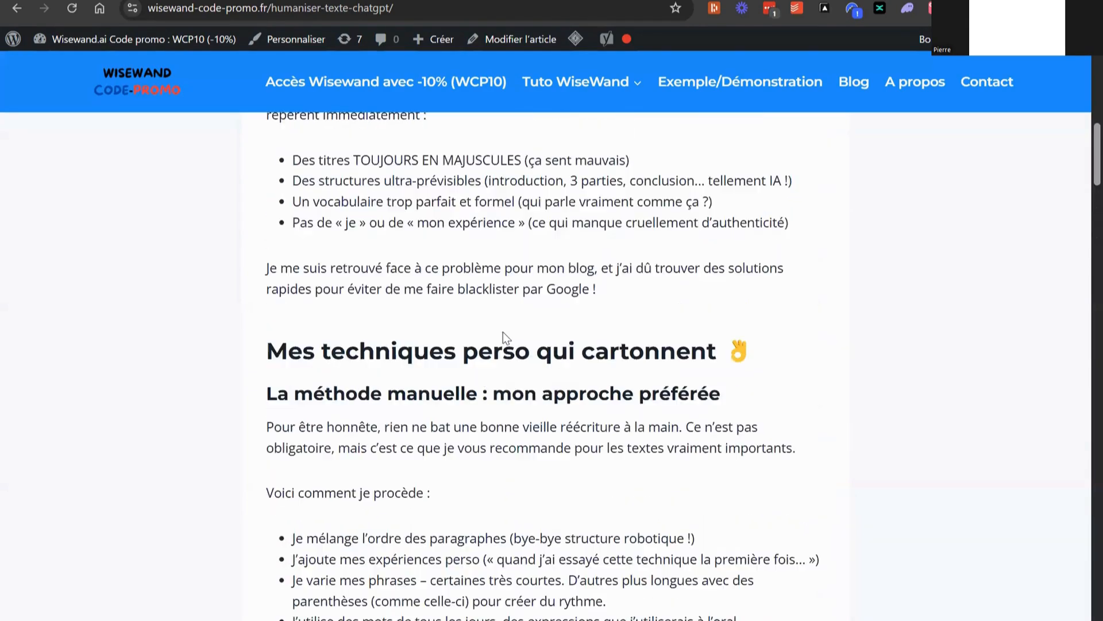
scroll(581, 379, "up", 8)
scroll(586, 377, "down", 6)
scroll(629, 351, "down", 15)
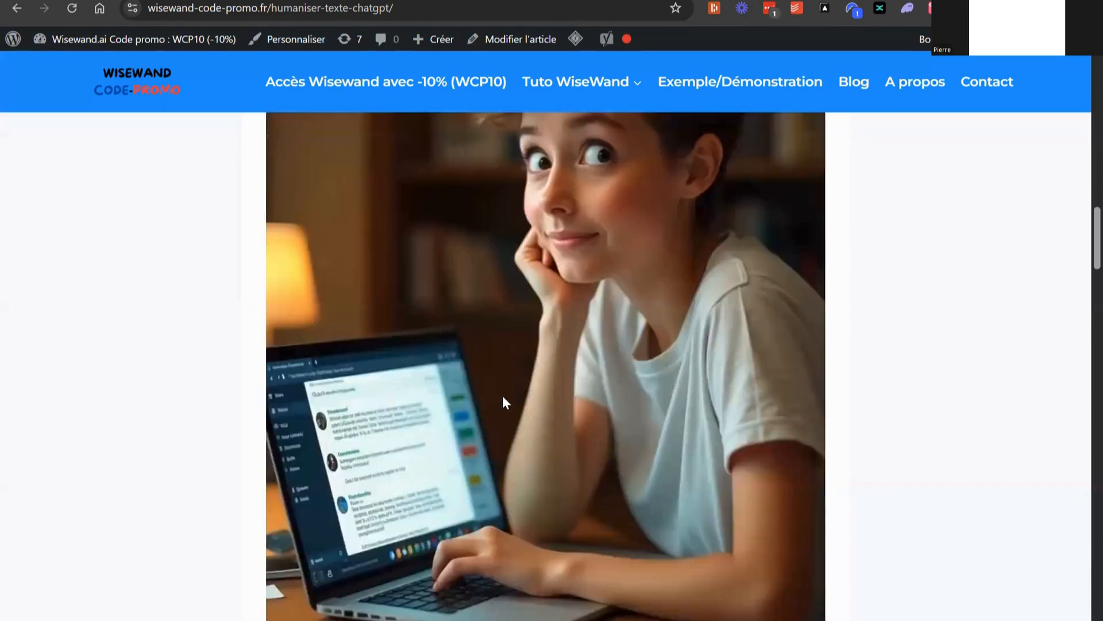
scroll(478, 409, "down", 18)
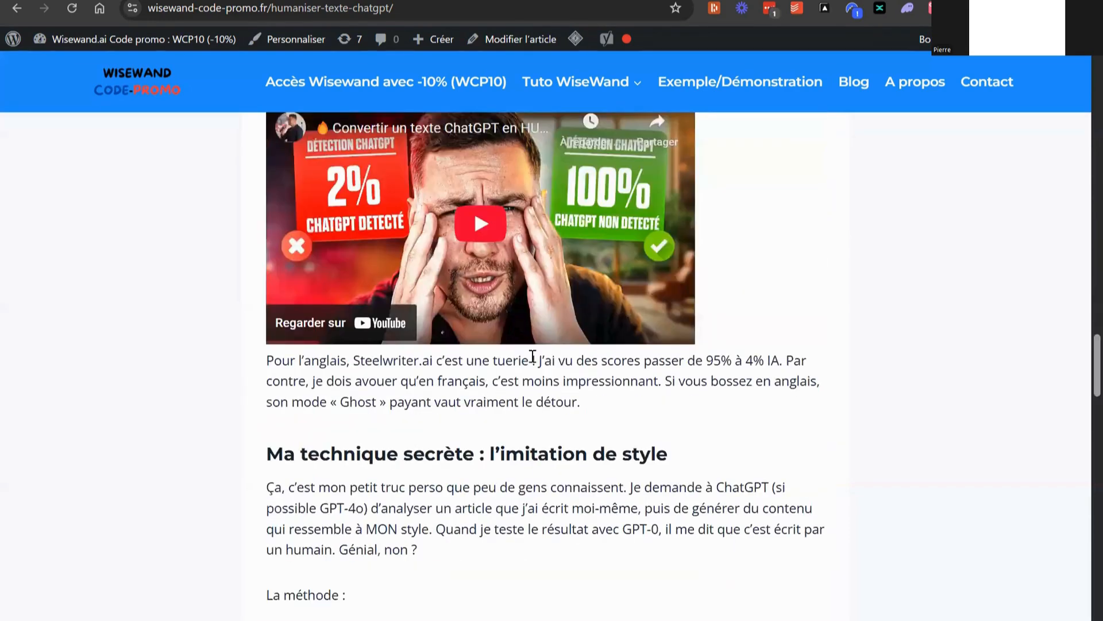
scroll(621, 302, "up", 20)
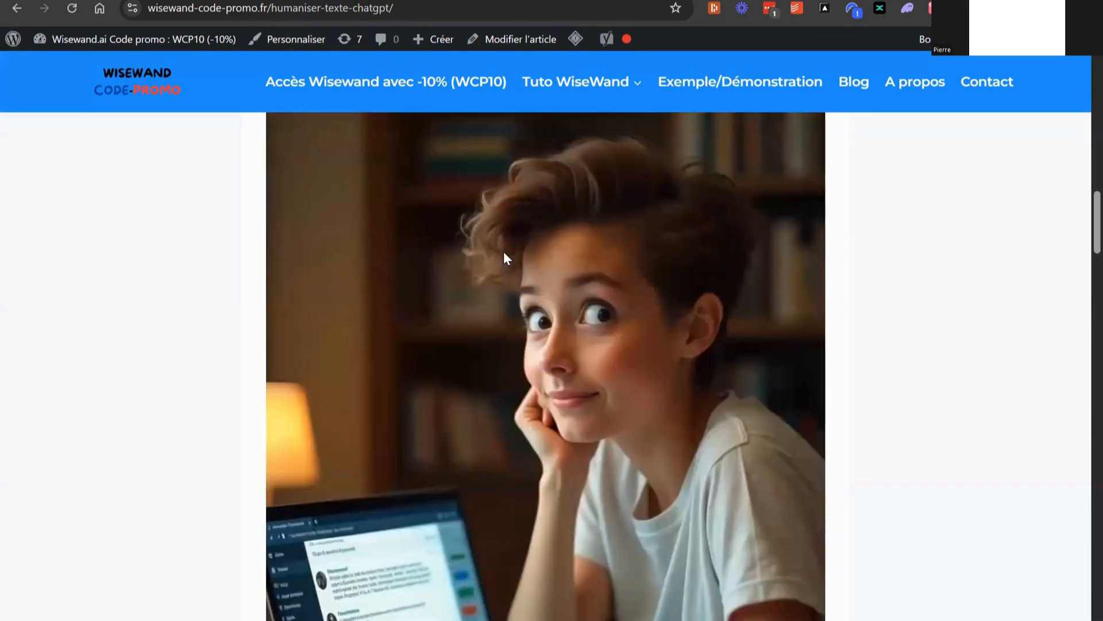
scroll(571, 309, "up", 20)
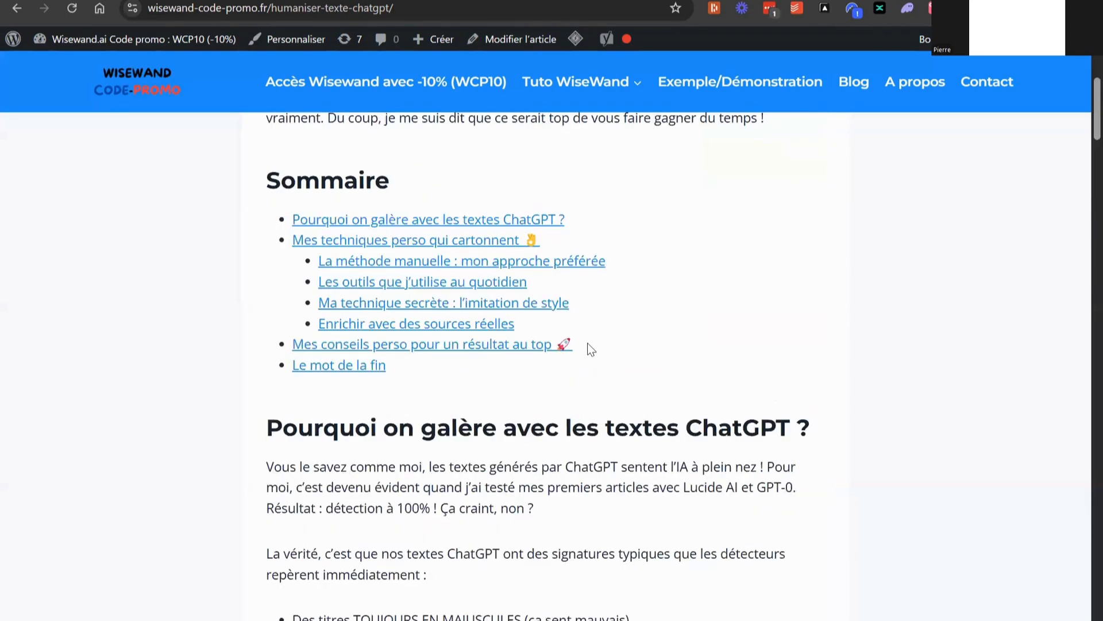
scroll(589, 343, "up", 5)
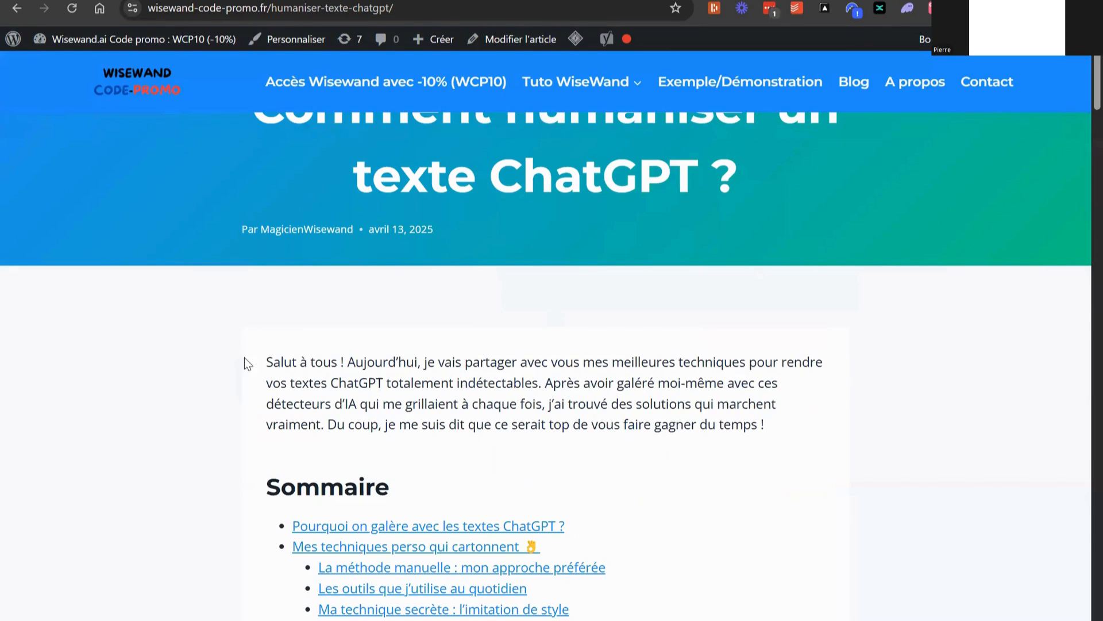
Highlight the introduction paragraph and review the wording of the article's opening sections
left_click_drag(269, 357, 765, 426)
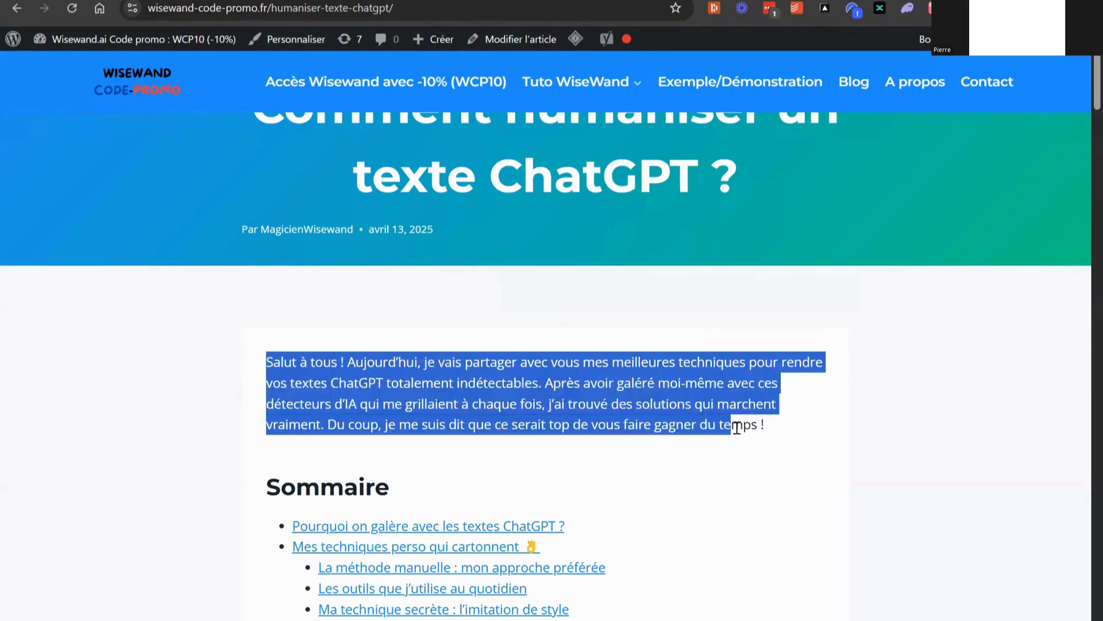
scroll(757, 374, "down", 9)
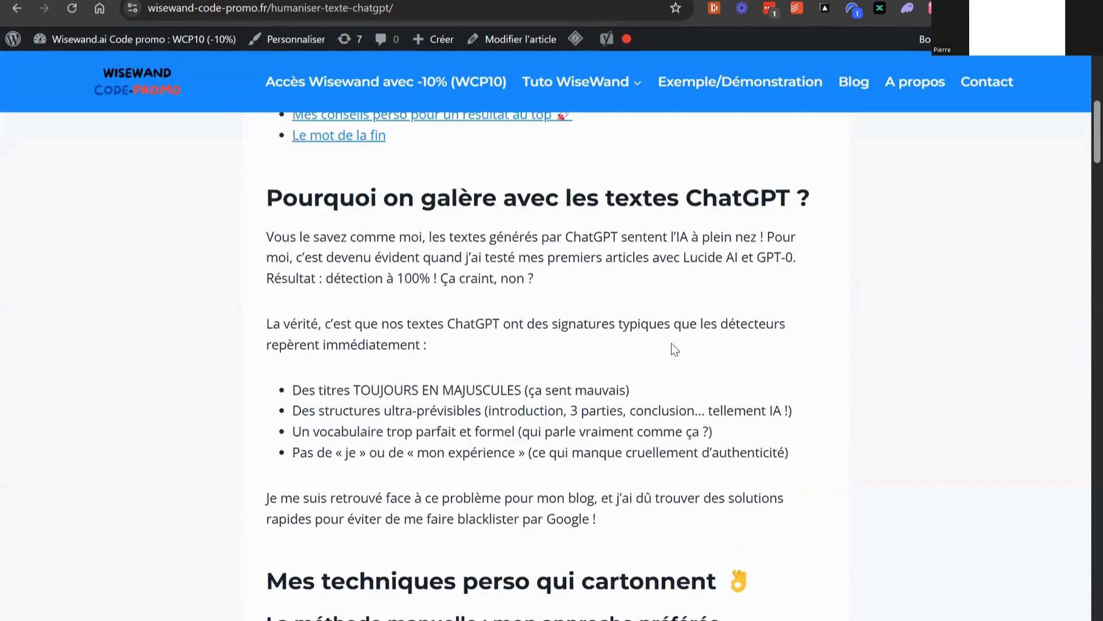
scroll(677, 349, "down", 10)
scroll(604, 265, "up", 7)
scroll(599, 277, "up", 7)
scroll(383, 399, "up", 8)
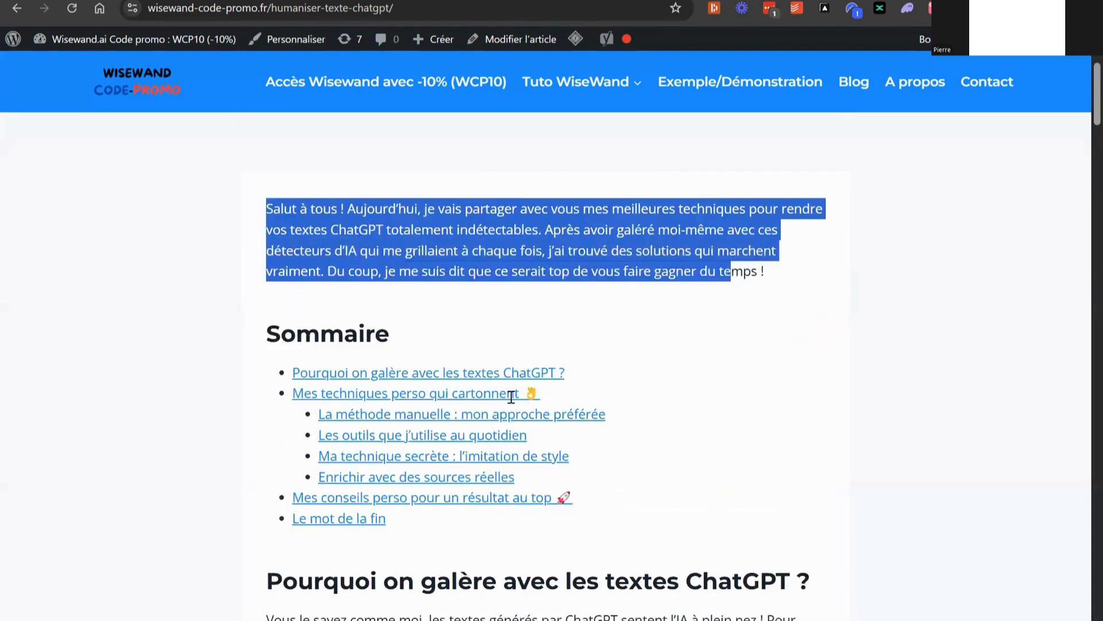